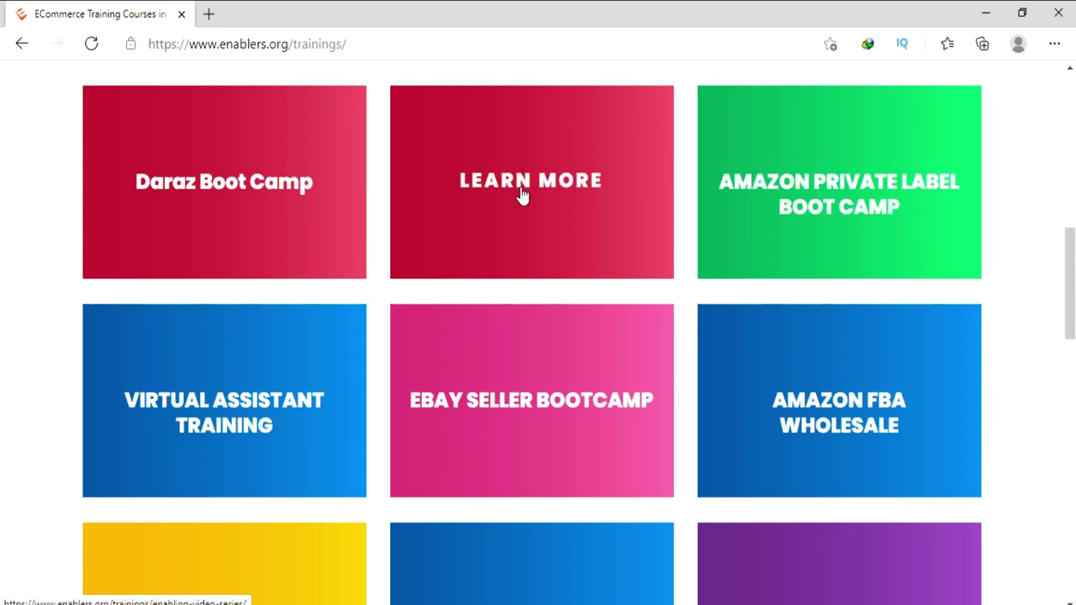
Open the Enabling Video Series page and scroll to its free (salary under 30k) and $160 paid options.
left_click(520, 187)
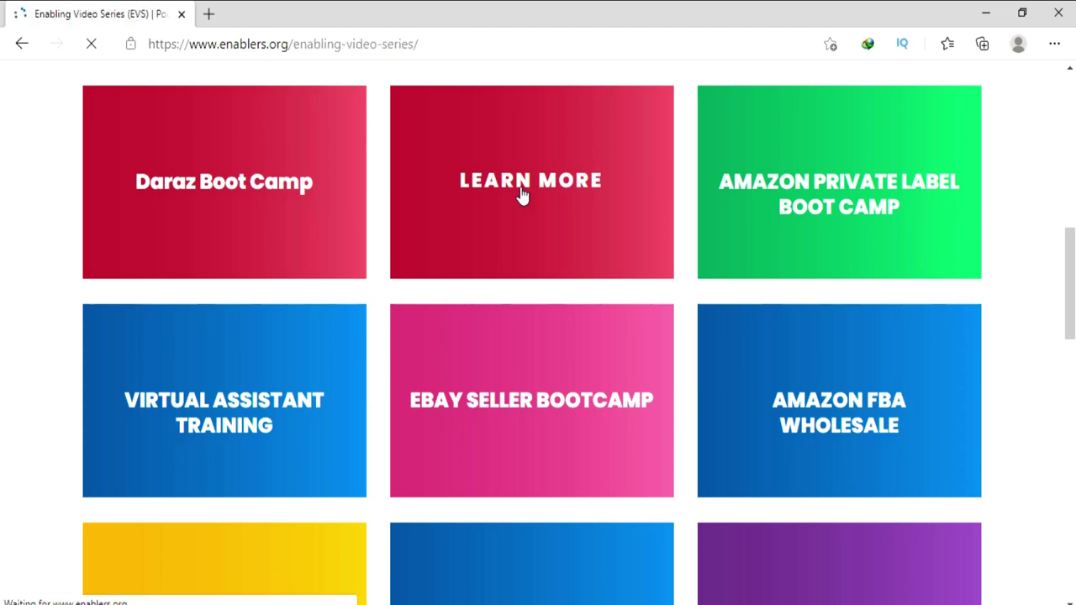
scroll(521, 189, "down", 8)
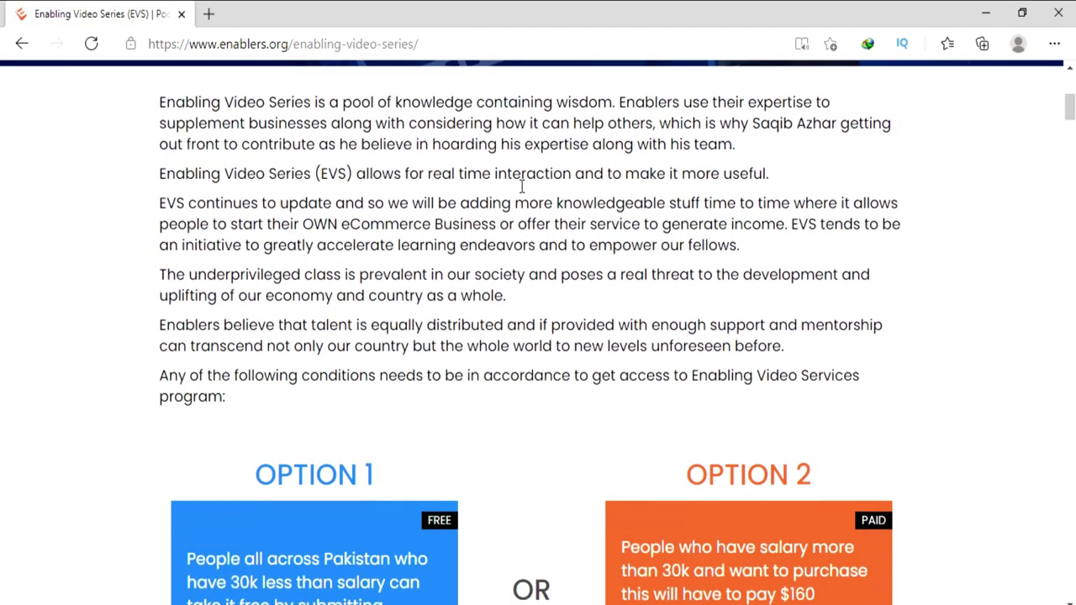
scroll(521, 189, "down", 1)
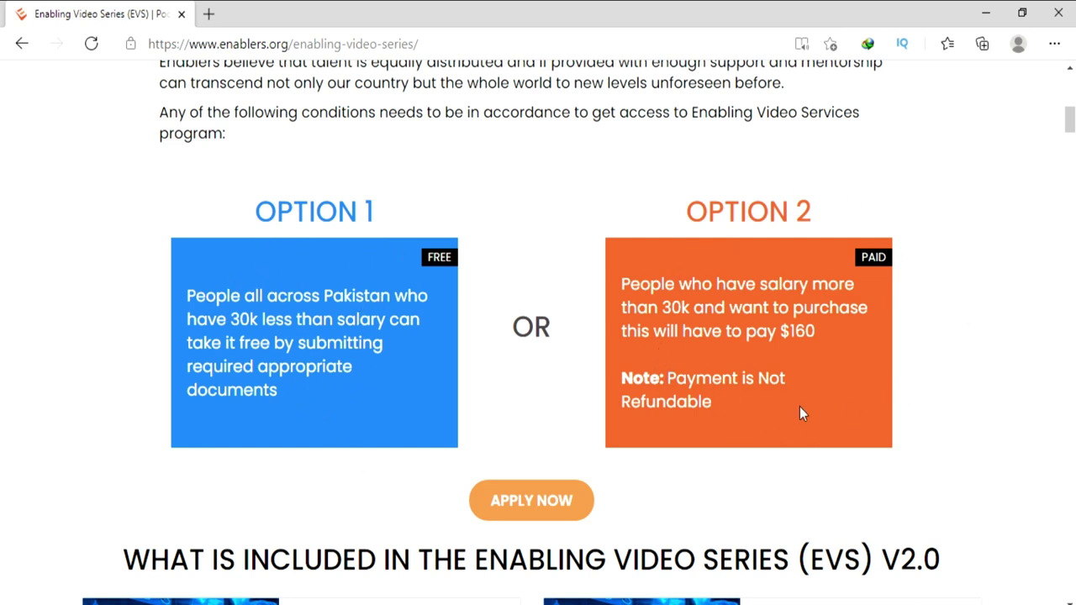
Start the EVS application and select the Free access option.
left_click(547, 509)
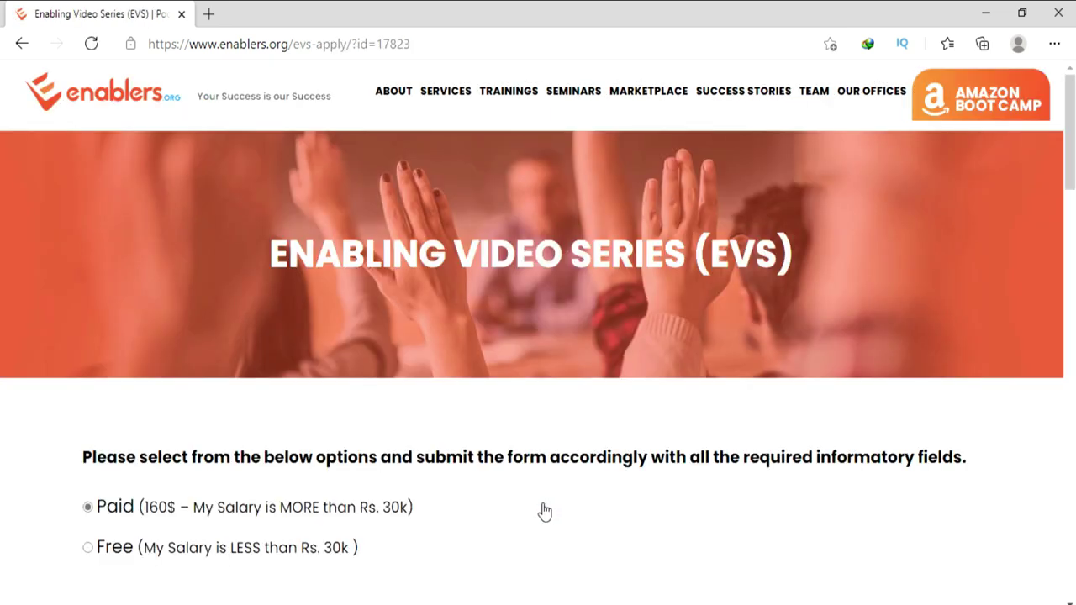
scroll(434, 336, "down", 2)
scroll(445, 328, "down", 2)
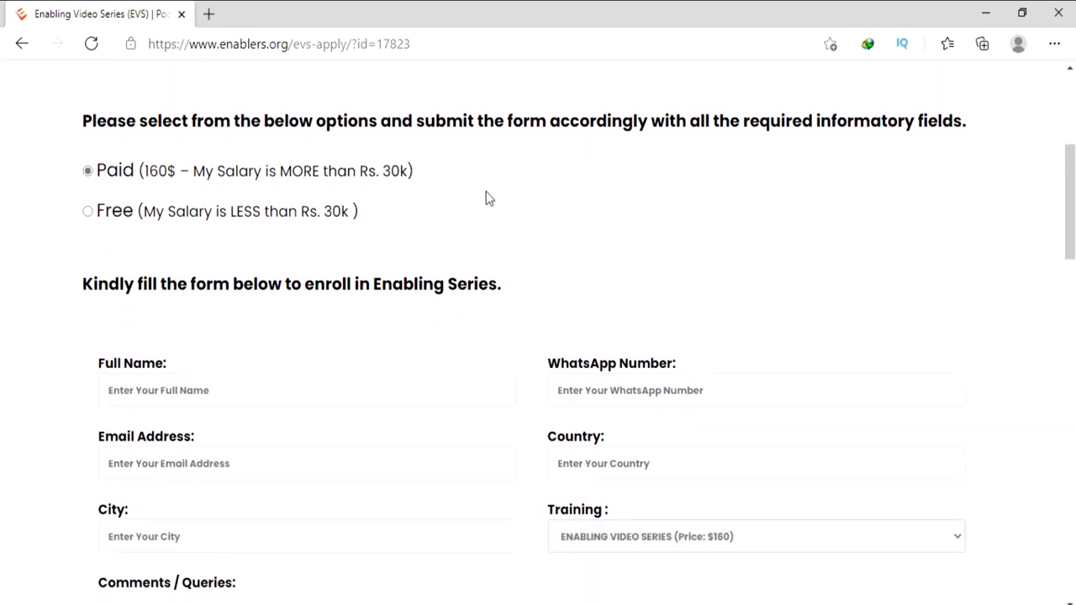
left_click(88, 215)
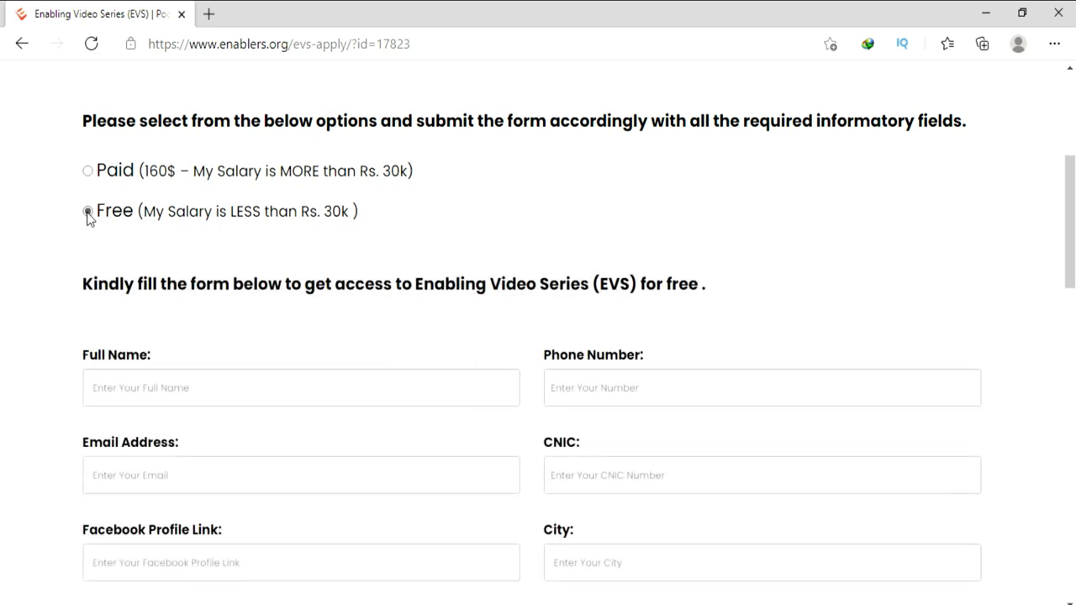
scroll(89, 215, "down", 1)
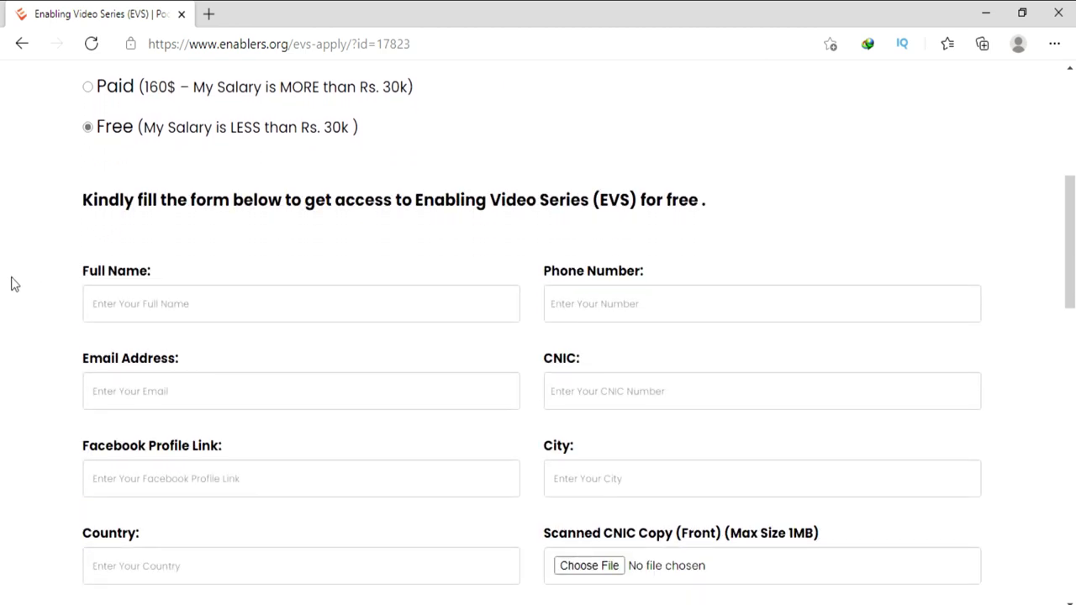
Fill in the applicant's saved full name, phone number, e-mail address and CNIC number.
left_click(151, 305)
left_click(144, 340)
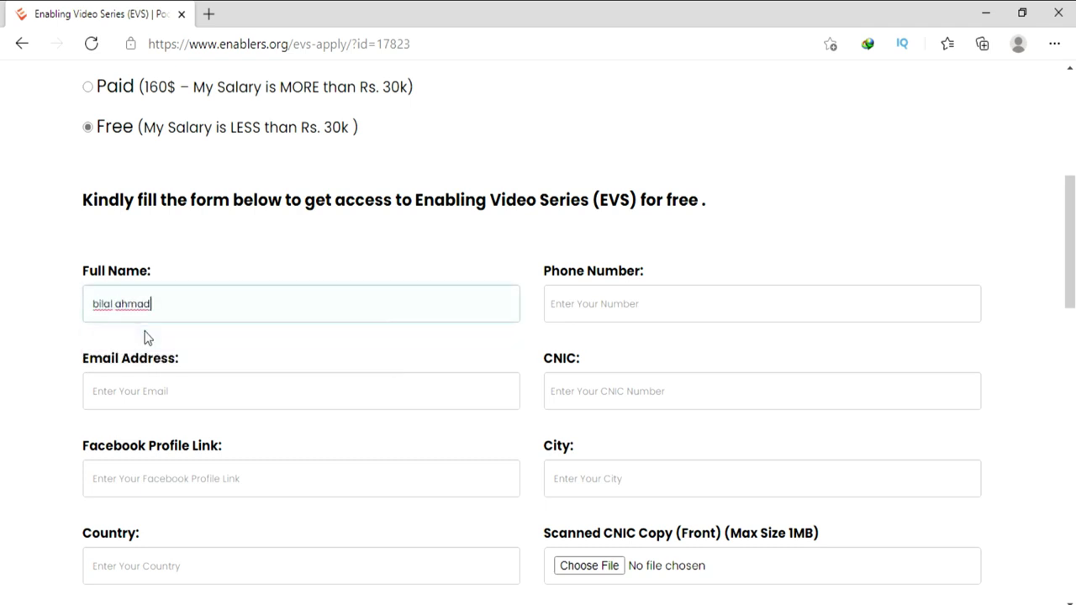
left_click(593, 306)
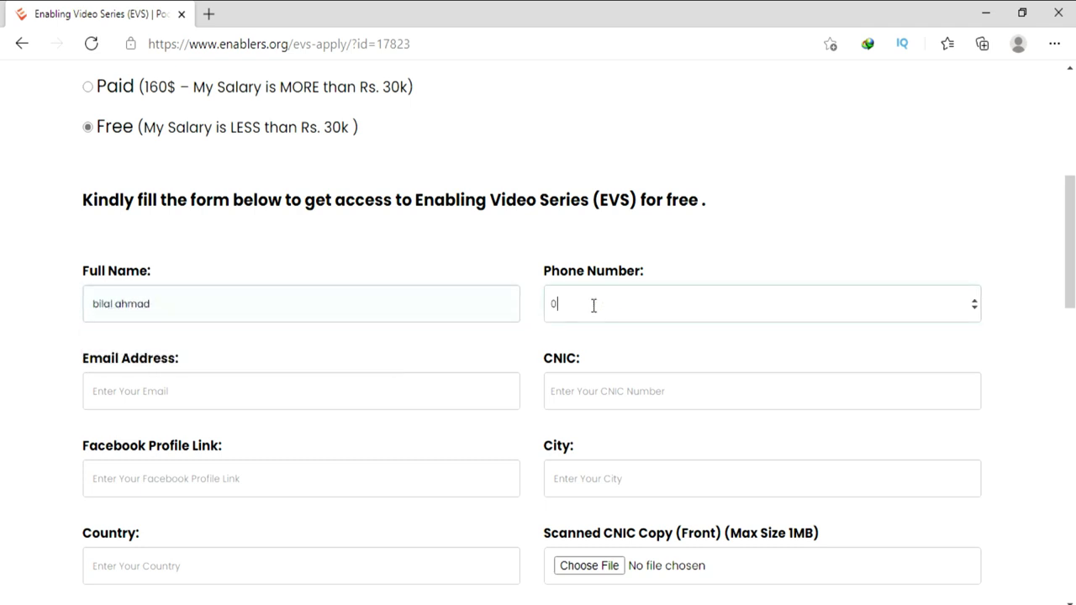
left_click(226, 388)
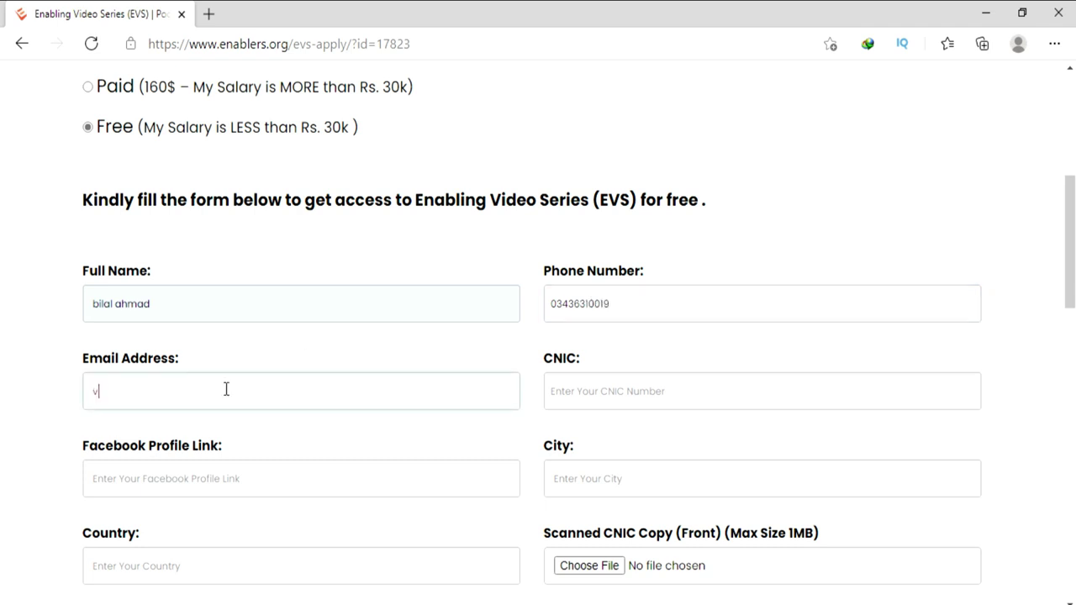
key("Tab")
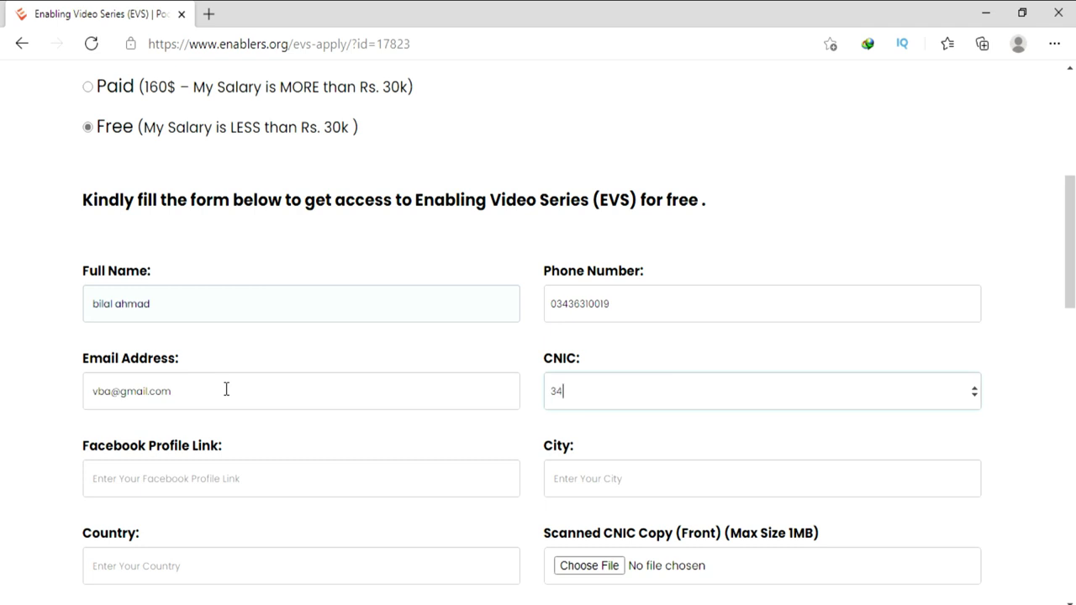
Enter the Facebook profile link, city 'islamabad' and country 'pakistan'.
left_click(123, 482)
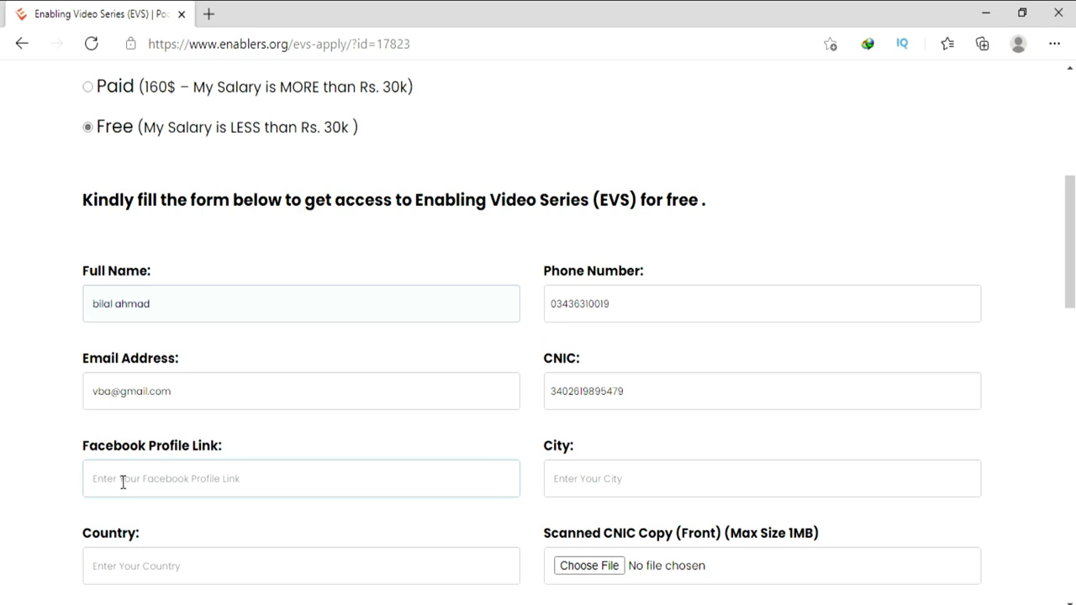
type("face")
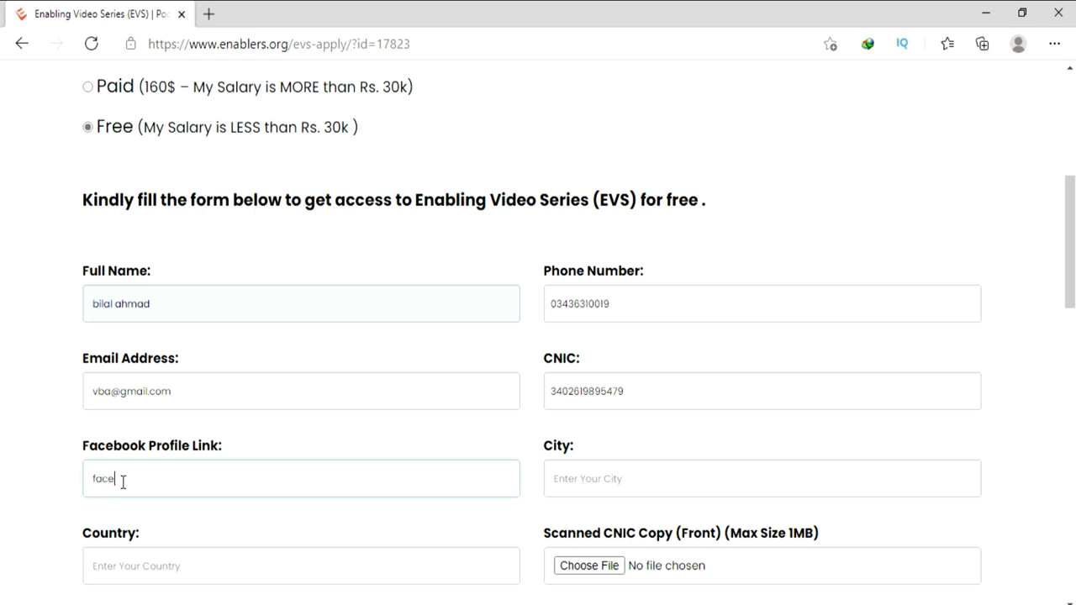
type("book\\vba")
left_click(589, 475)
type("islamabad")
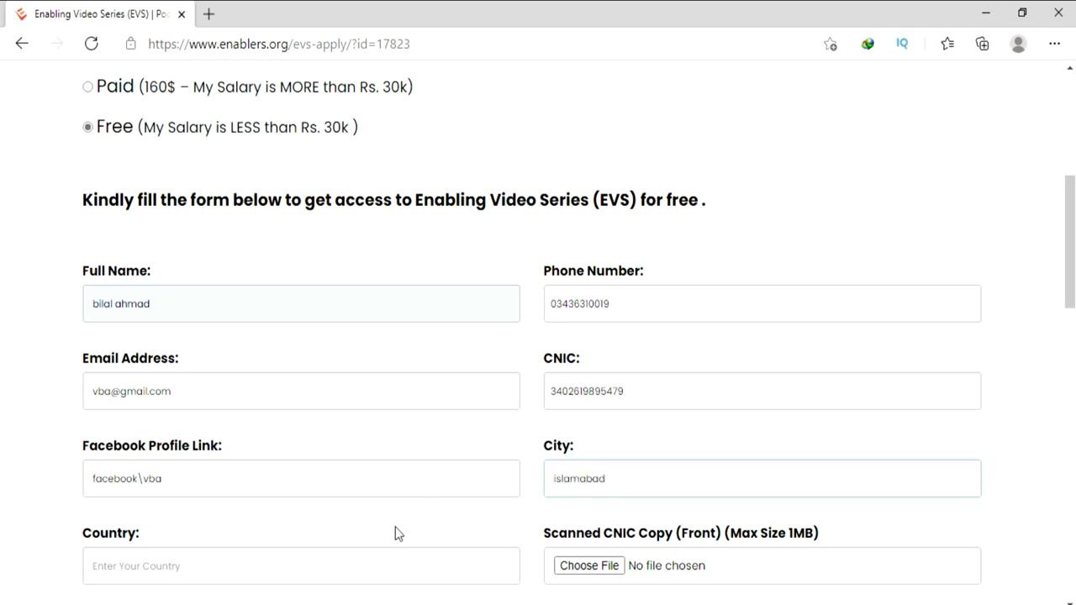
left_click(283, 563)
type("pakistan")
Attach the front CNIC image and cnic-back-side.jpg as the CNIC scans.
scroll(622, 291, "down", 4)
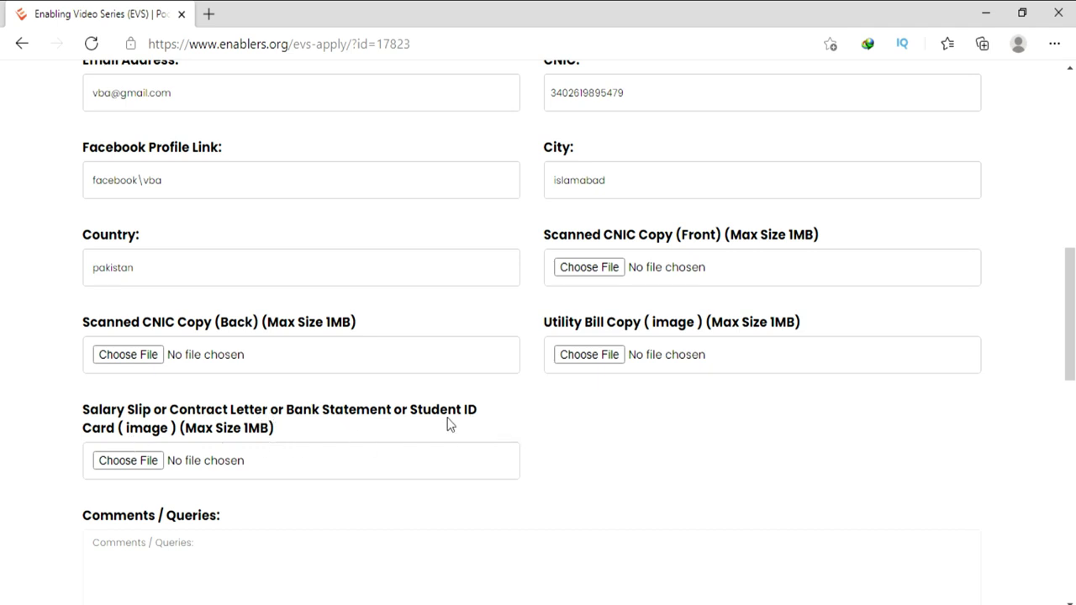
left_click(611, 270)
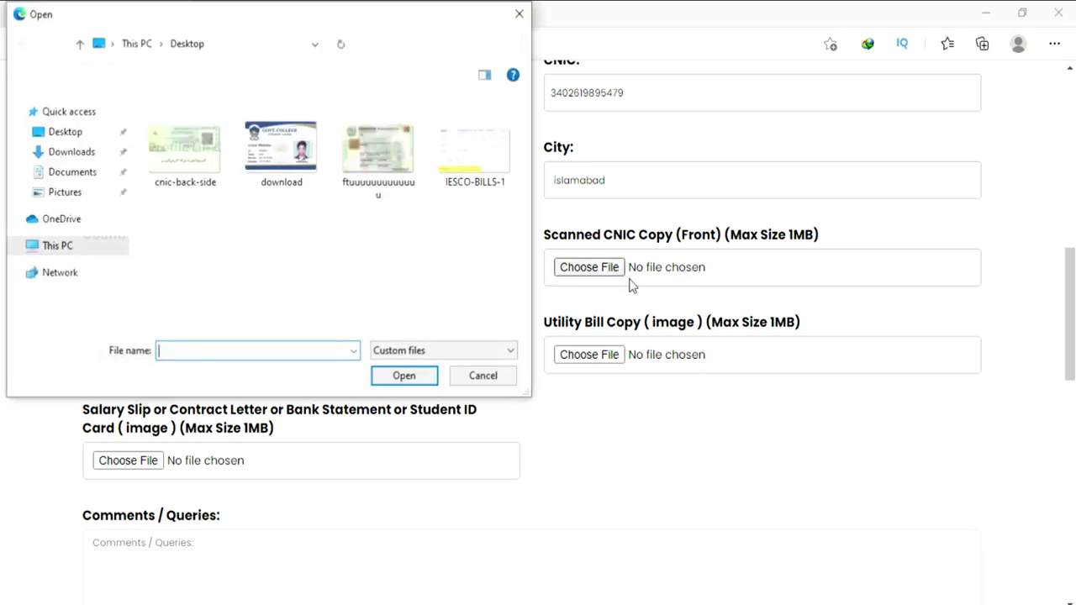
double_click(373, 133)
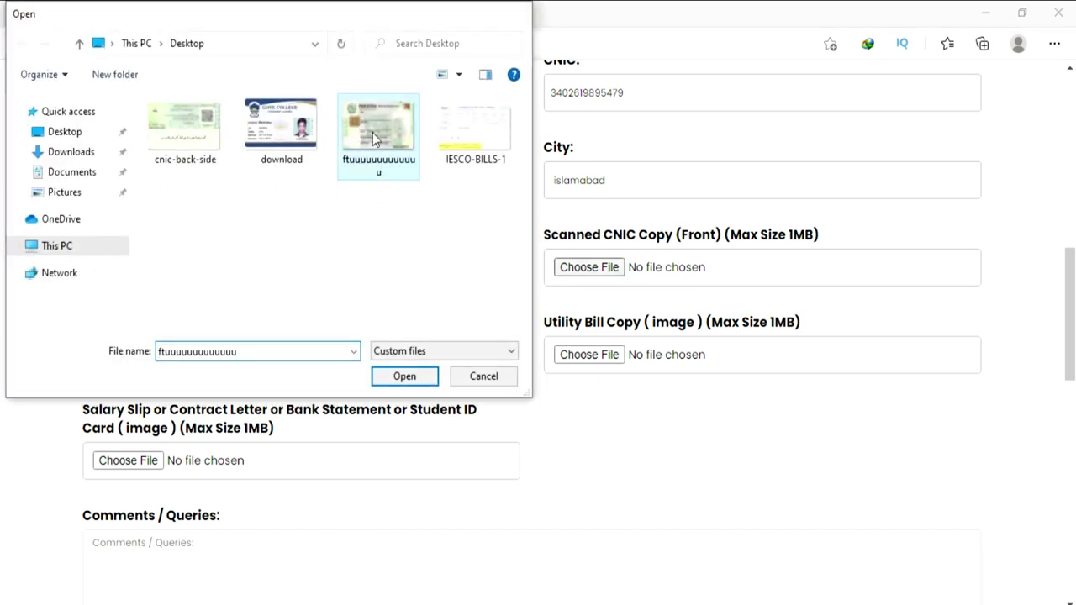
left_click(126, 357)
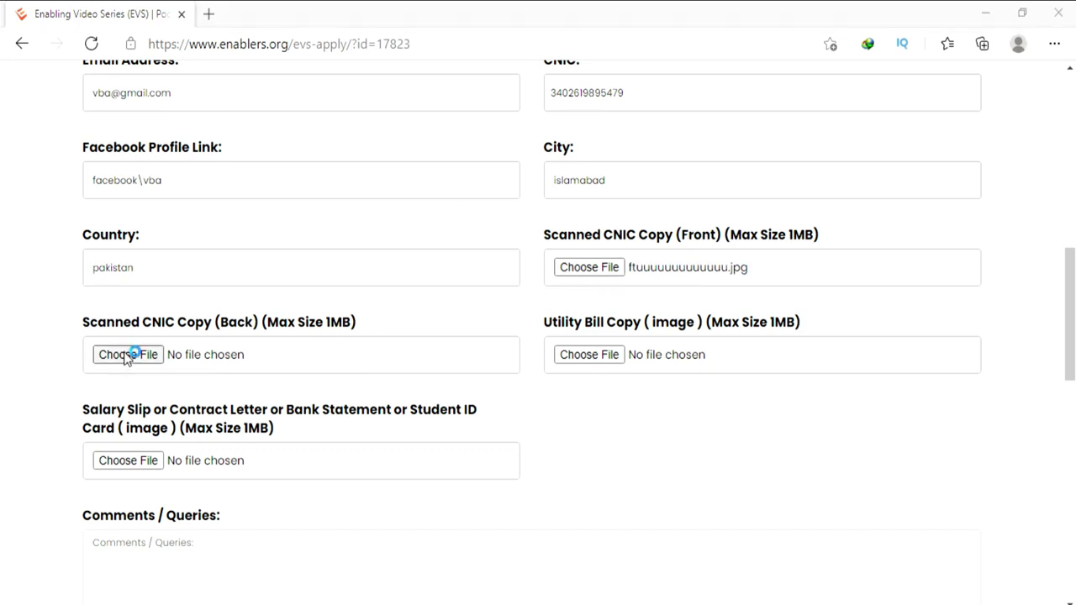
left_click(188, 166)
double_click(188, 166)
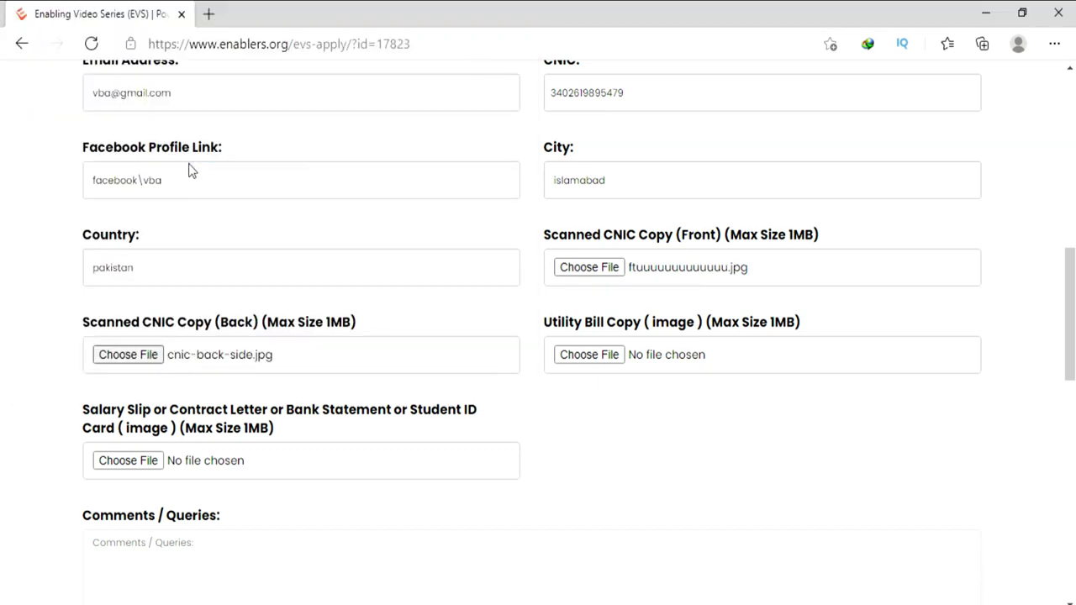
Attach IESCO-BILLS-1.png as the utility bill and download.jpg as salary proof.
left_click(613, 355)
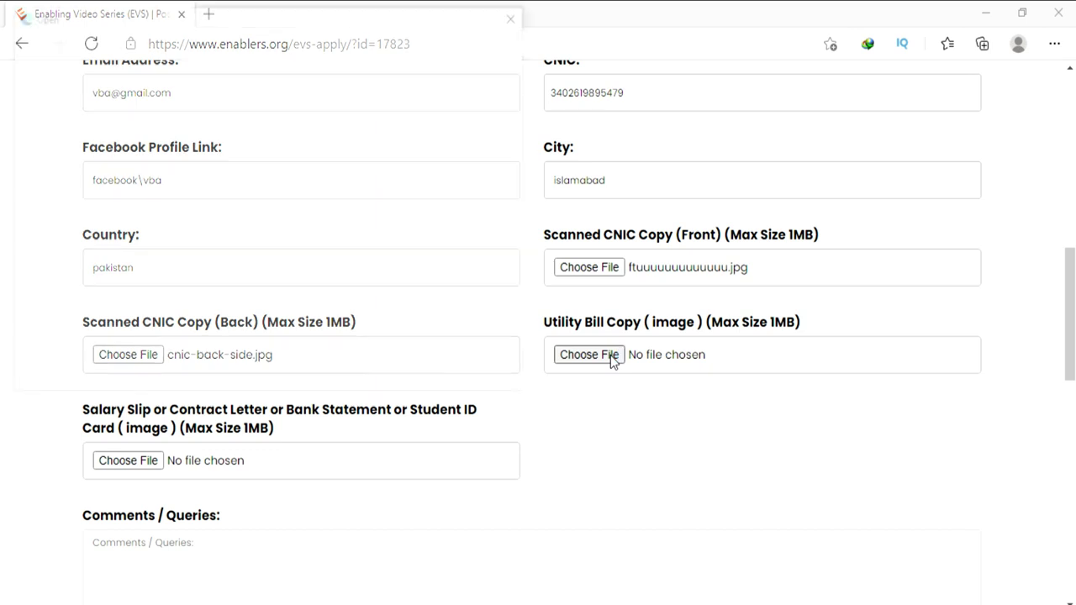
double_click(467, 149)
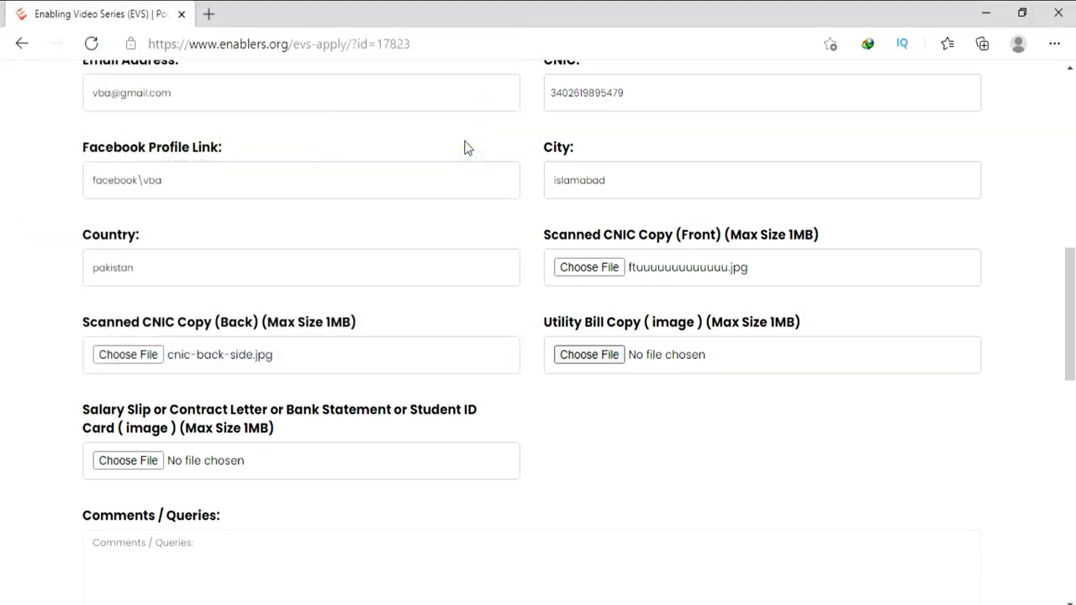
scroll(252, 334, "down", 2)
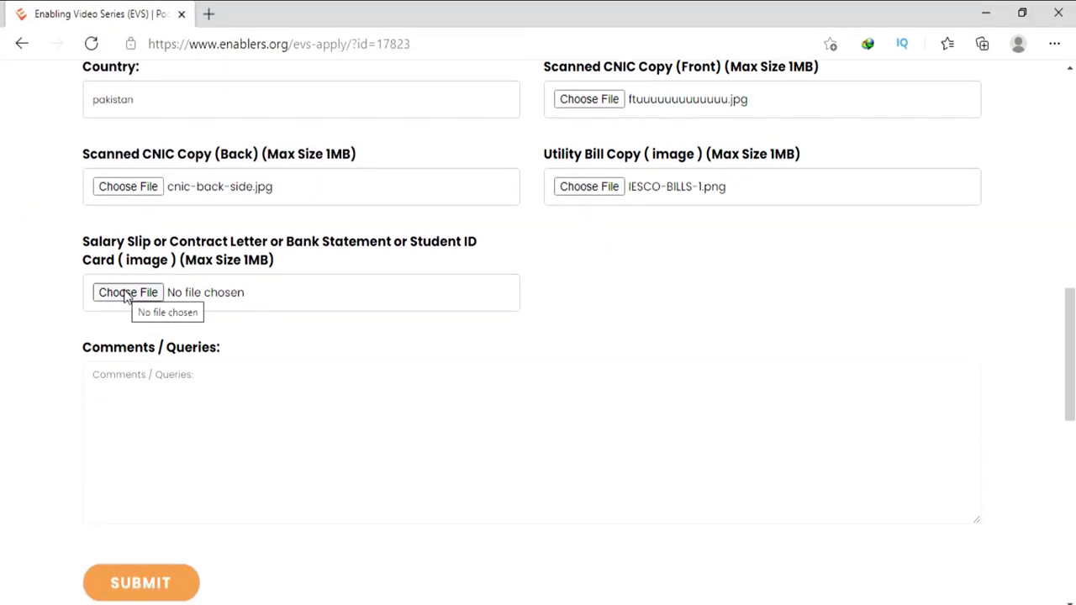
left_click(124, 293)
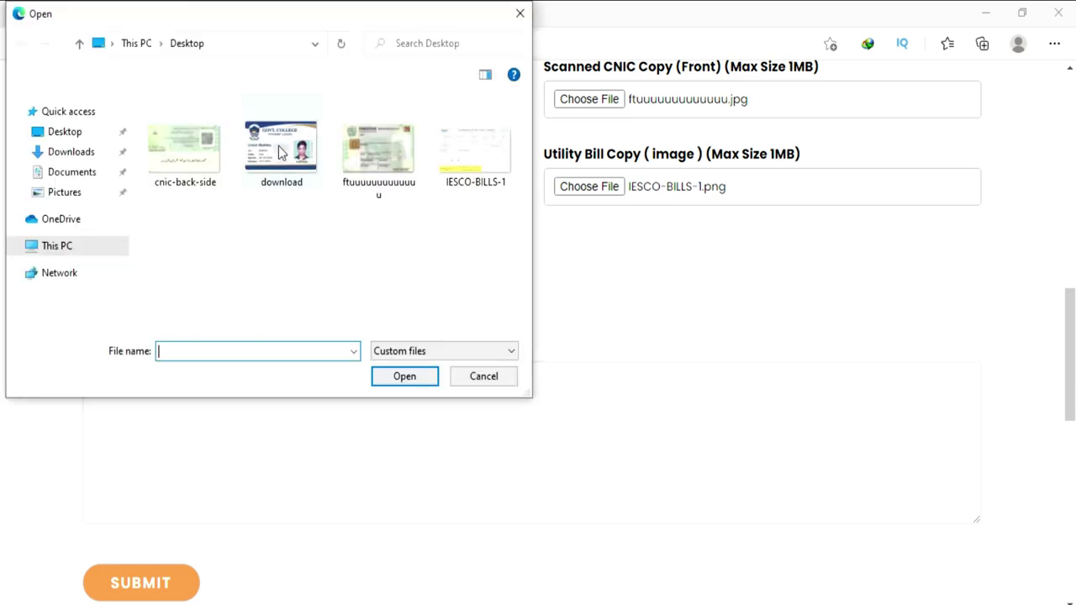
double_click(282, 149)
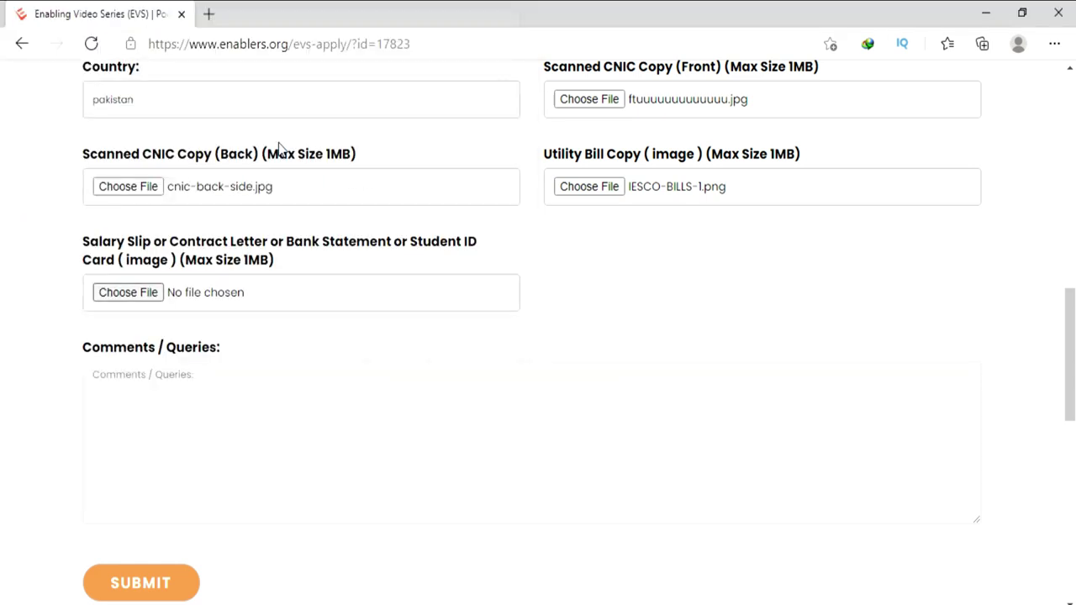
left_click(201, 398)
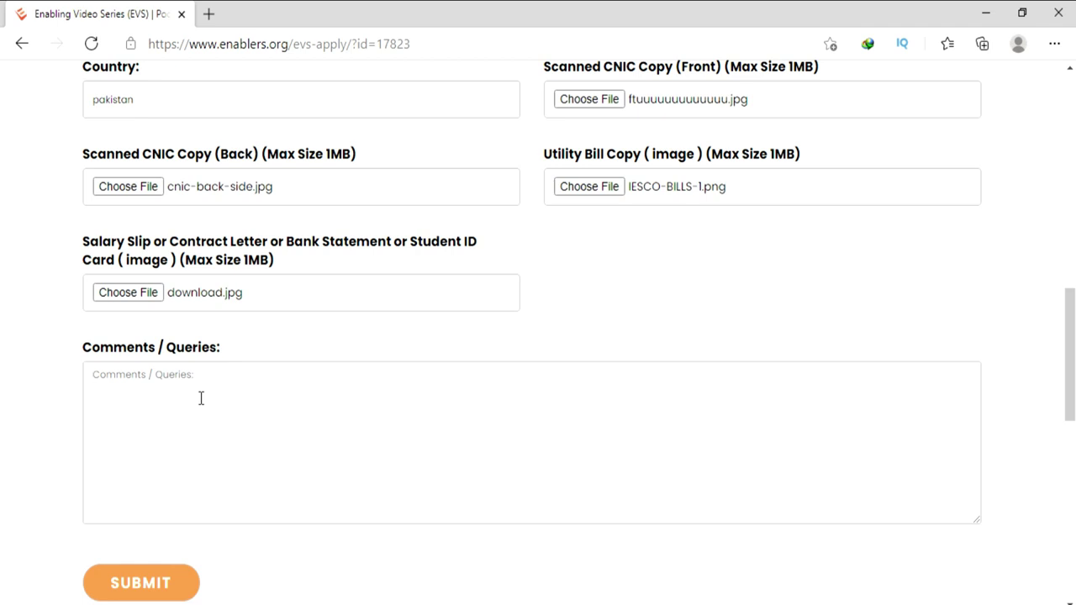
Add the comment 'i would be thankful once you offered me this course' and submit the application.
type("i would be thankful once you offered me this course")
scroll(201, 399, "down", 1)
left_click(152, 498)
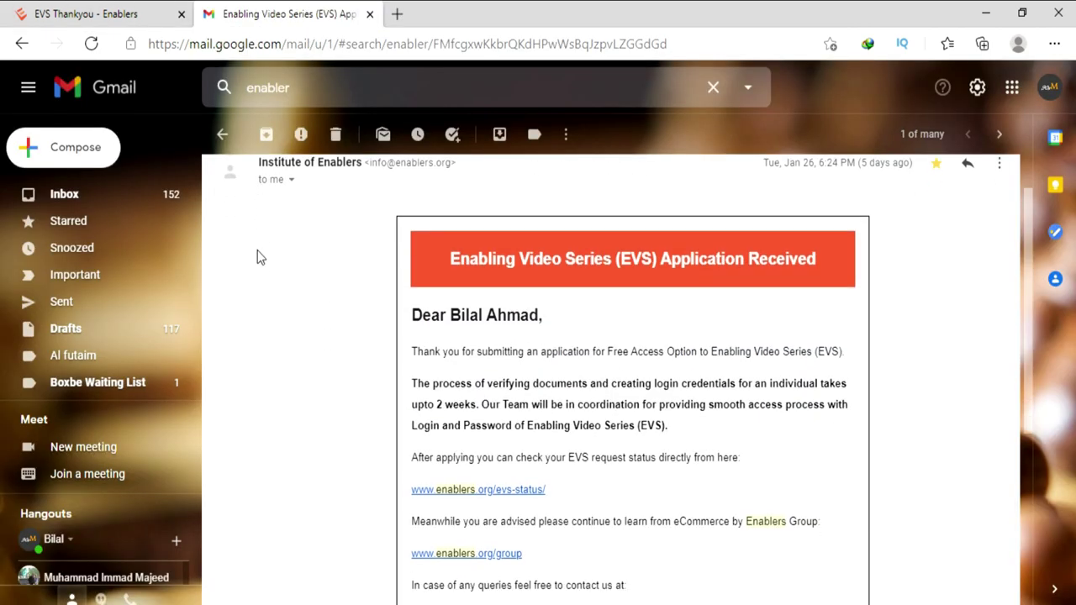
Scroll through the EVS Application Received e-mail to the verification notice and evs-status link.
scroll(257, 254, "up", 1)
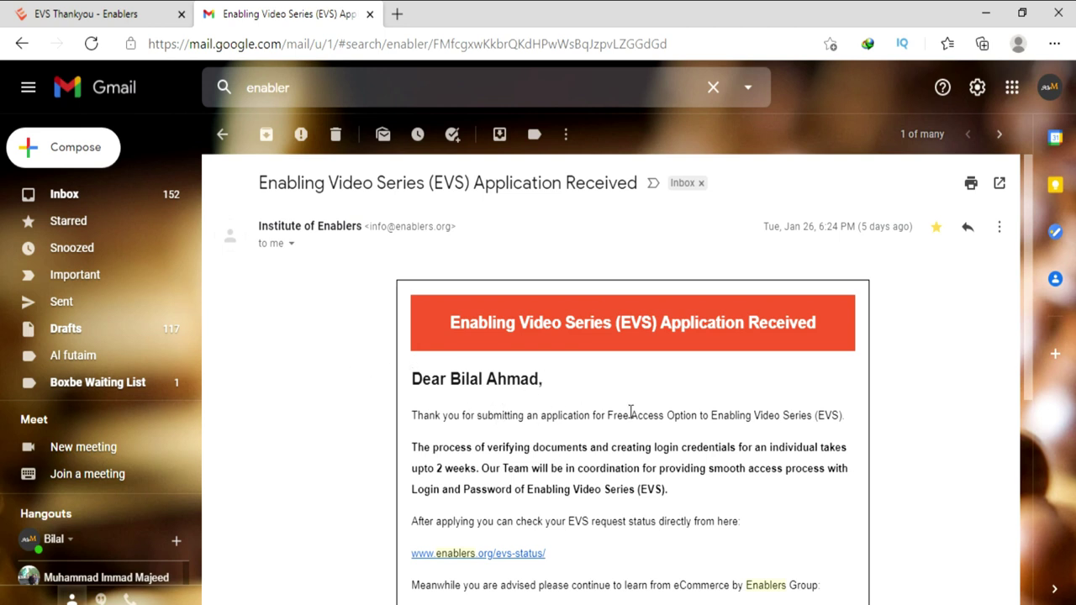
scroll(576, 374, "down", 1)
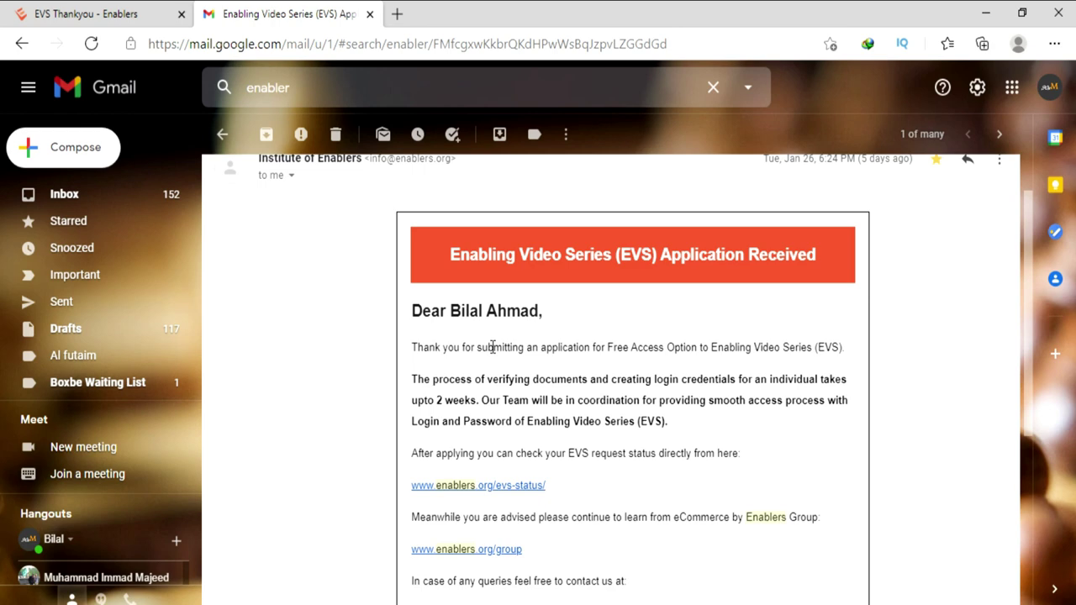
scroll(491, 347, "down", 3)
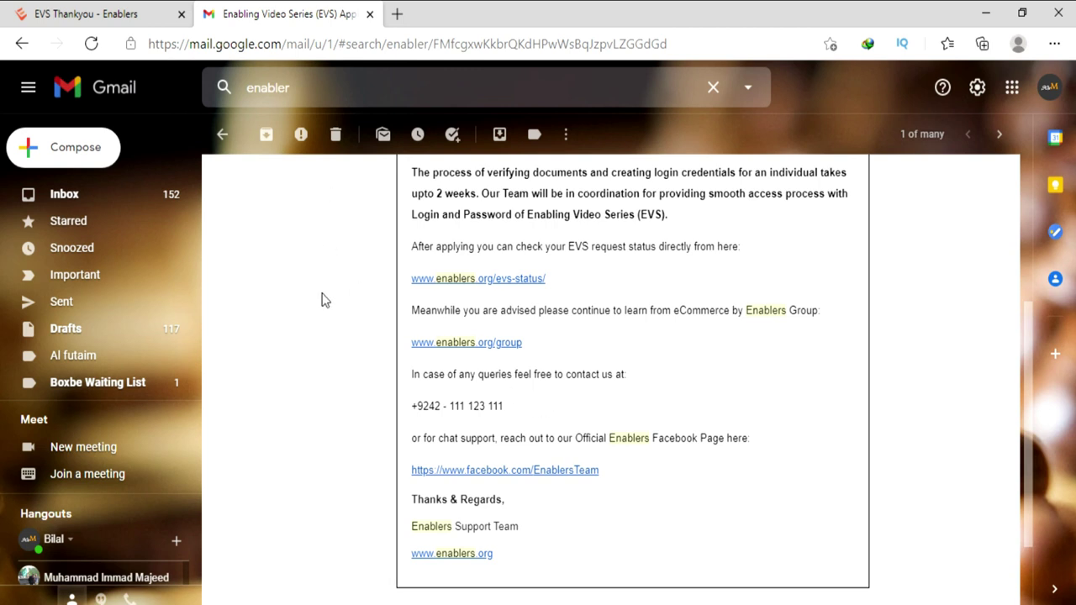
Open a new Edge window and load ec.com.pk from the 'ec' autocomplete.
key("ctrl+n")
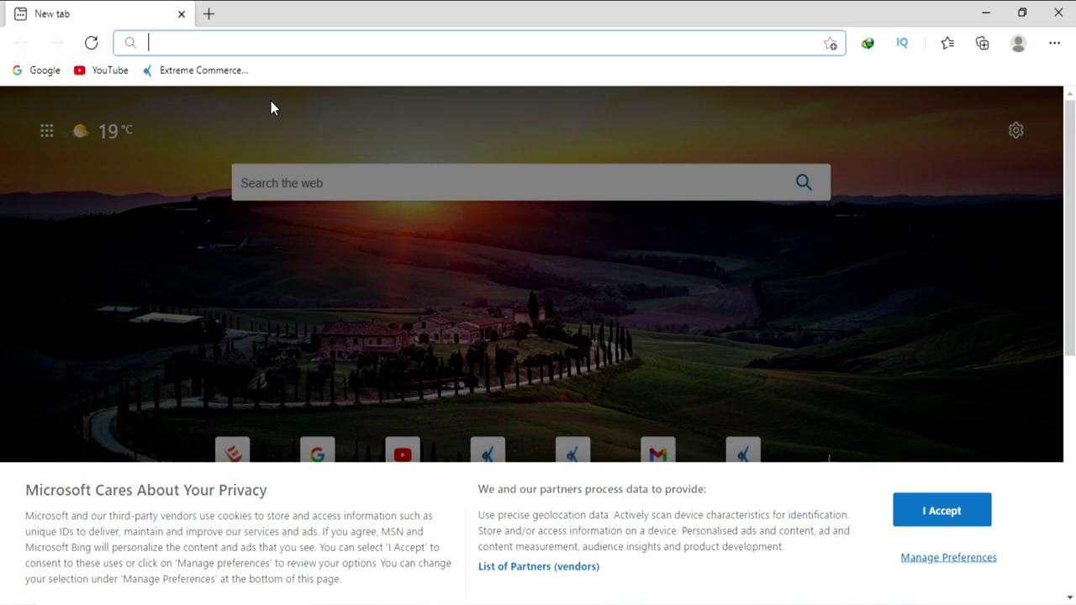
type("e")
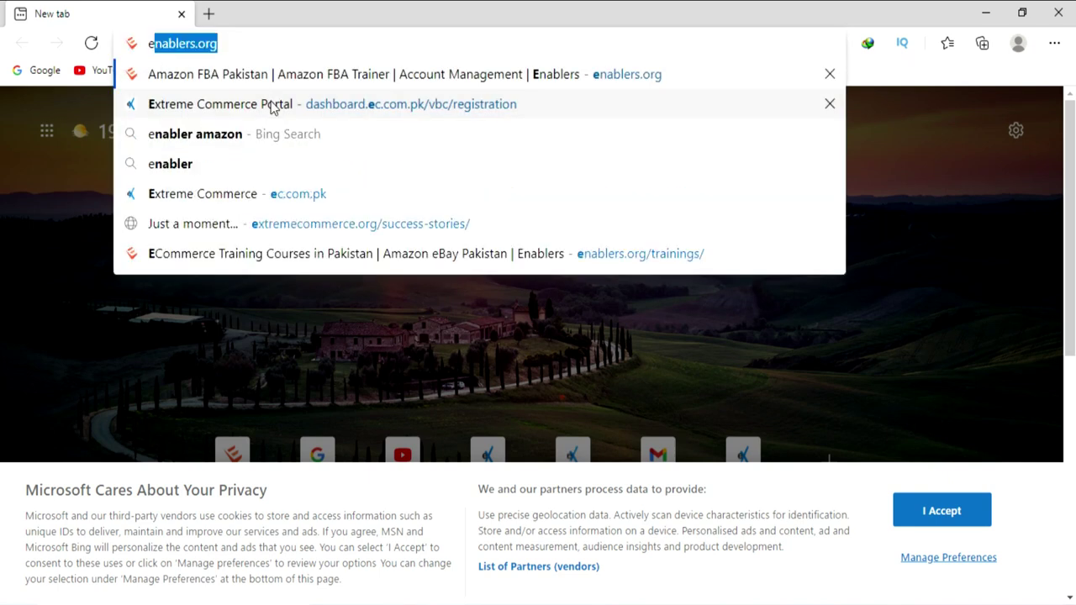
type("c")
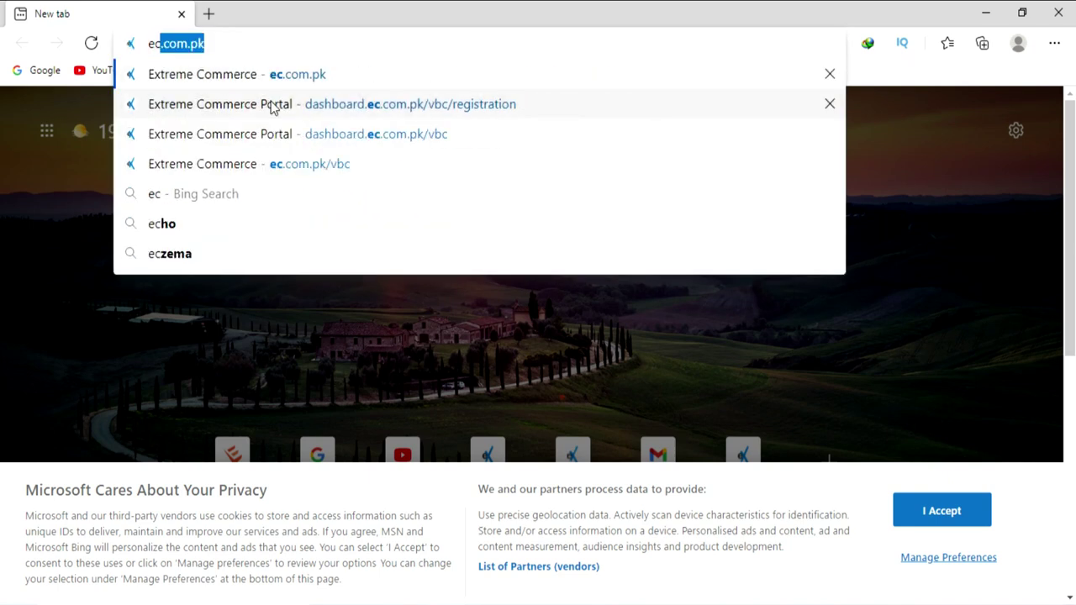
key("Return")
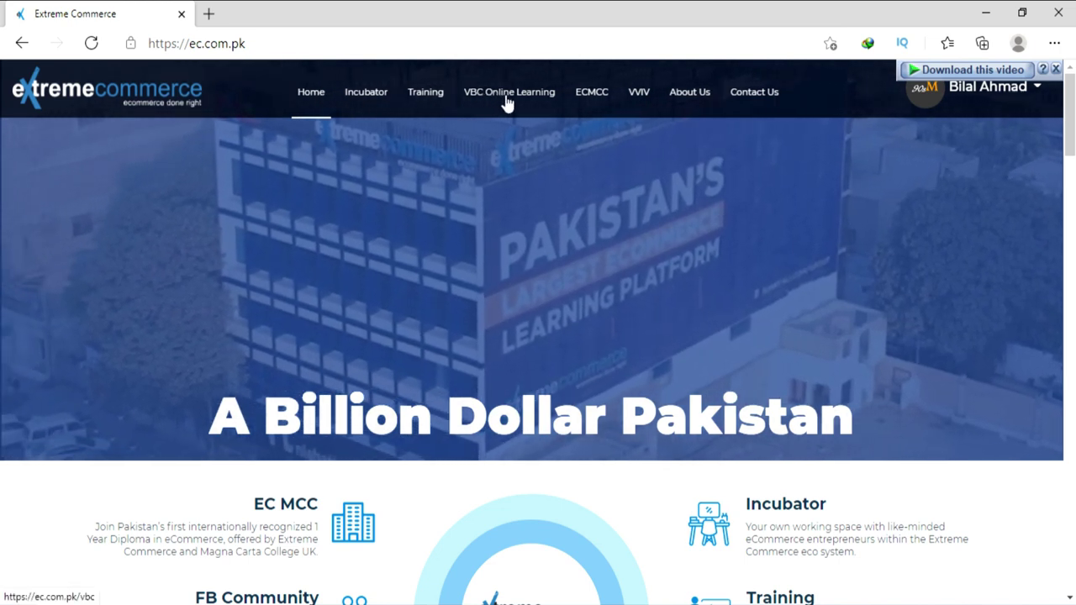
Go to VBC Online Learning and open the VBC Program registration form via APPLY NOW.
left_click(507, 94)
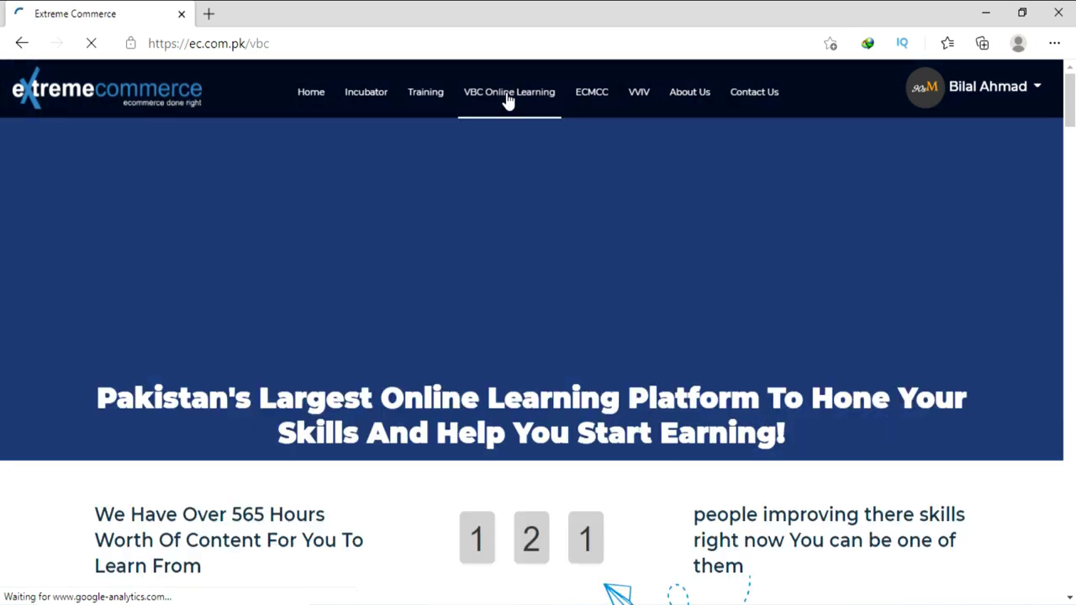
scroll(447, 252, "down", 3)
scroll(447, 252, "down", 4)
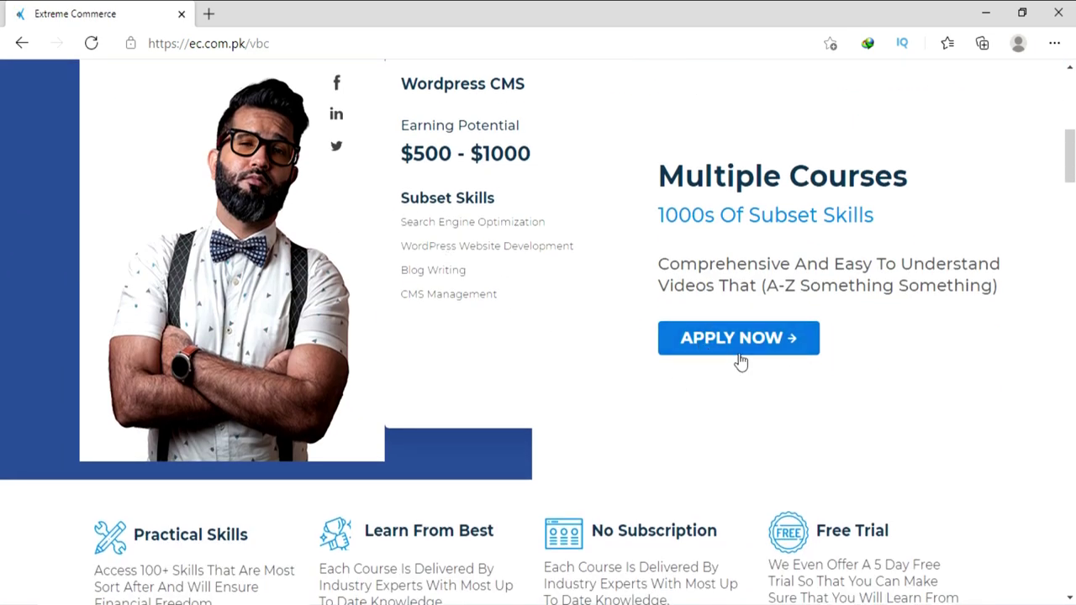
left_click(731, 340)
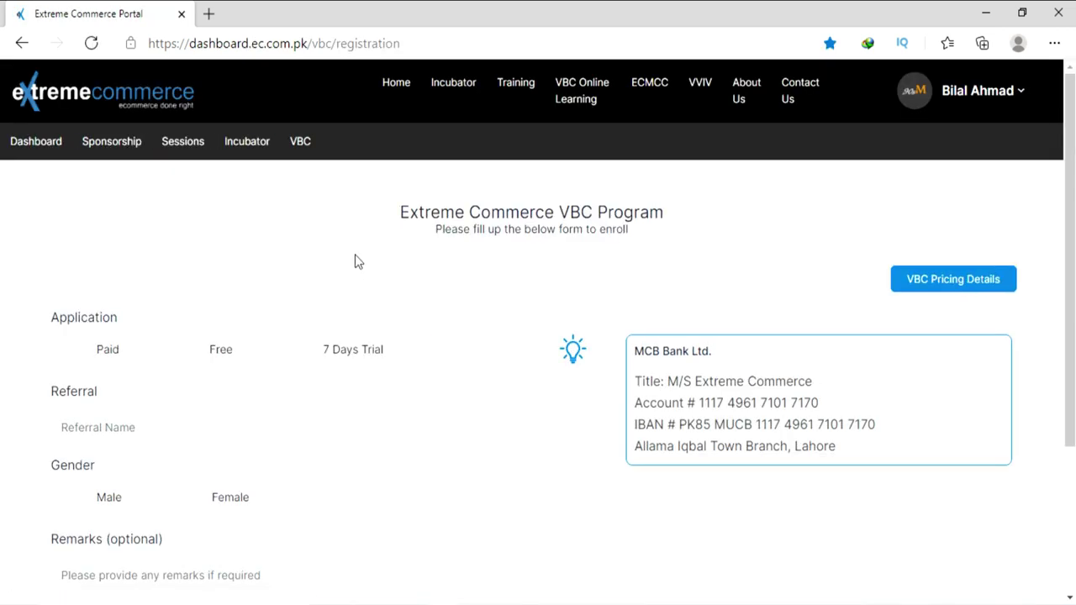
Try the Paid, Free and 7 Days Trial application types, settling on Free.
scroll(216, 239, "down", 1)
scroll(216, 245, "up", 1)
left_click(99, 355)
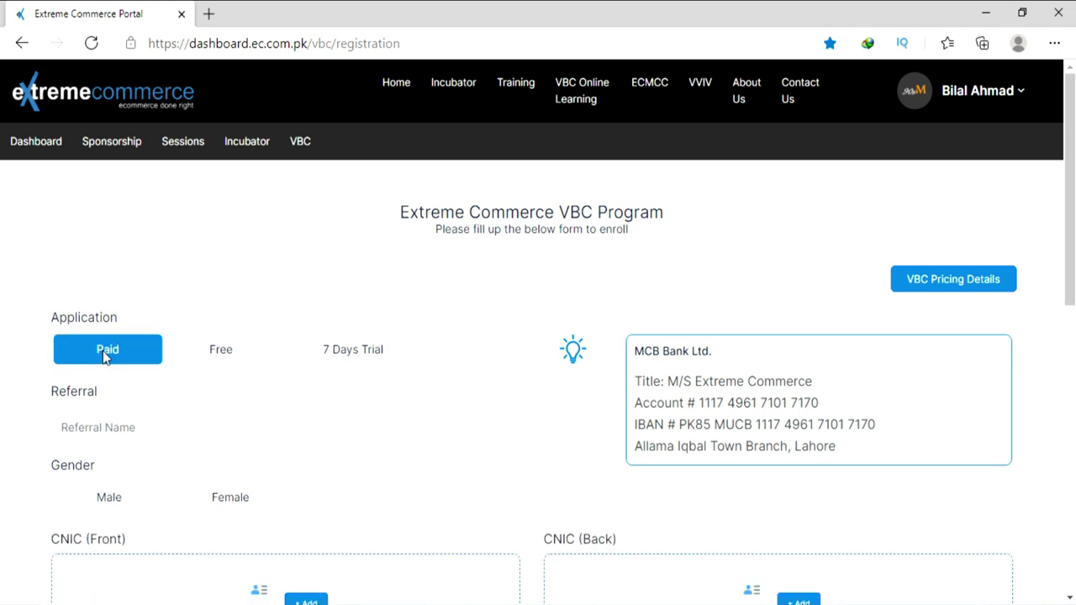
left_click(211, 358)
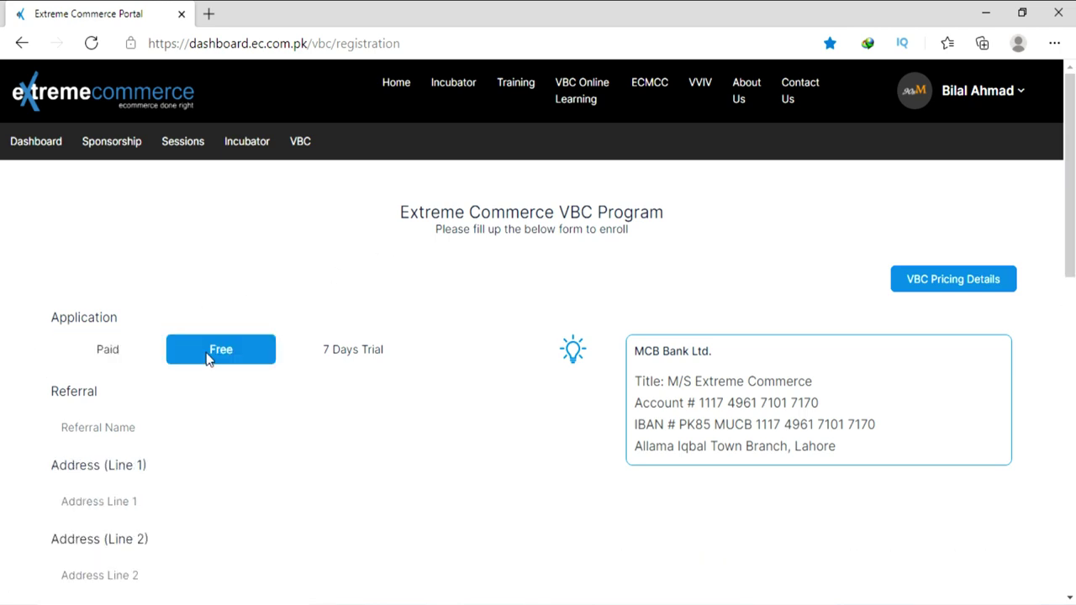
left_click(340, 357)
left_click(111, 353)
scroll(112, 356, "down", 2)
scroll(112, 356, "down", 3)
left_click(110, 353)
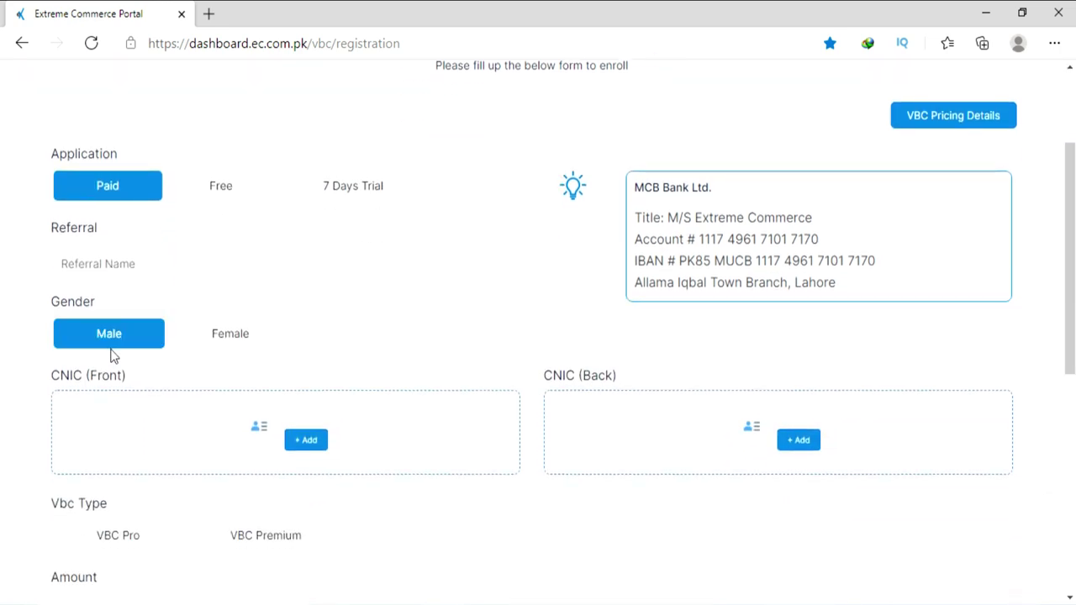
scroll(110, 353, "up", 2)
left_click(115, 266)
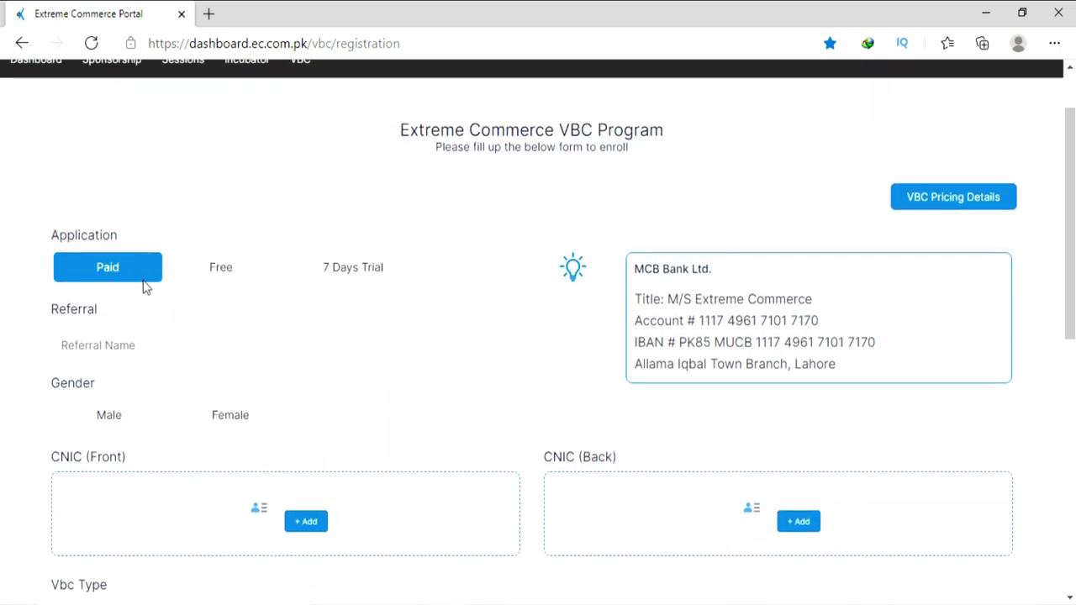
left_click(195, 276)
left_click(117, 280)
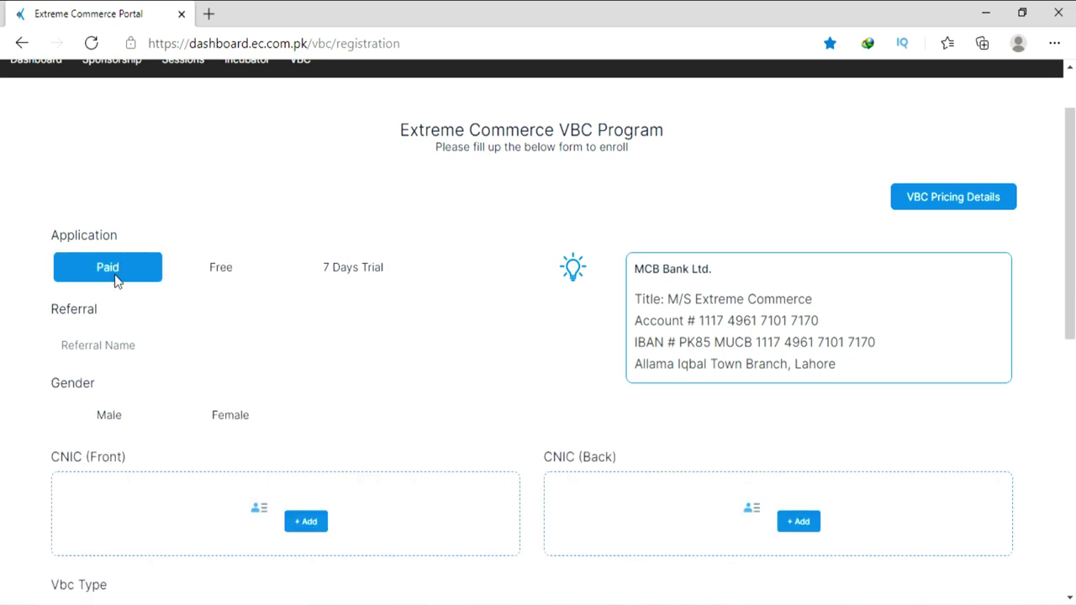
left_click(211, 275)
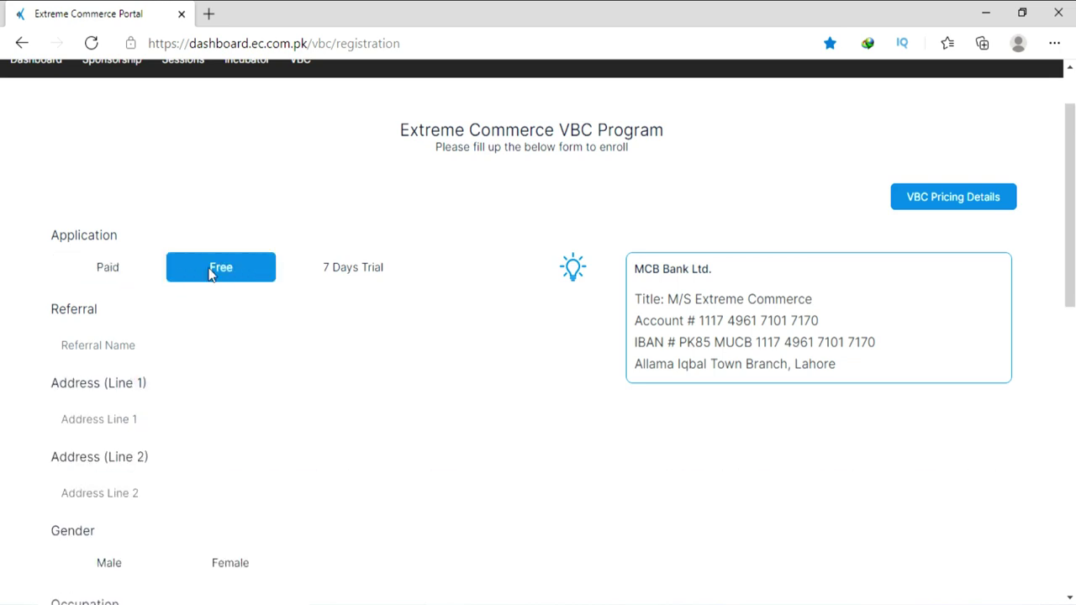
scroll(156, 263, "down", 1)
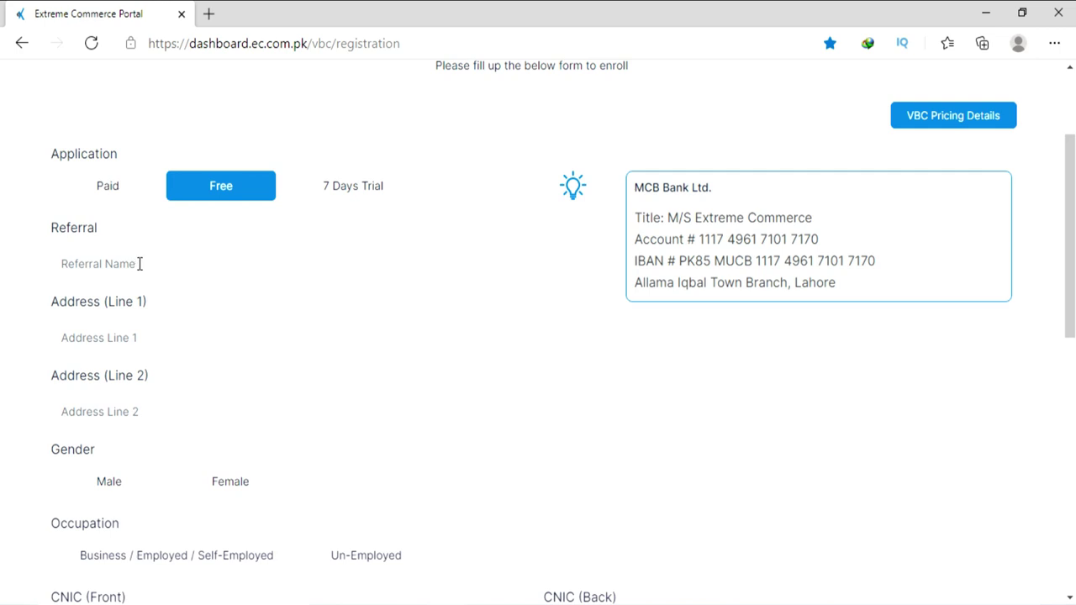
Fill the referral with 'no one' and Address Line 1 with the saved city ISLAMANAD.
left_click(139, 264)
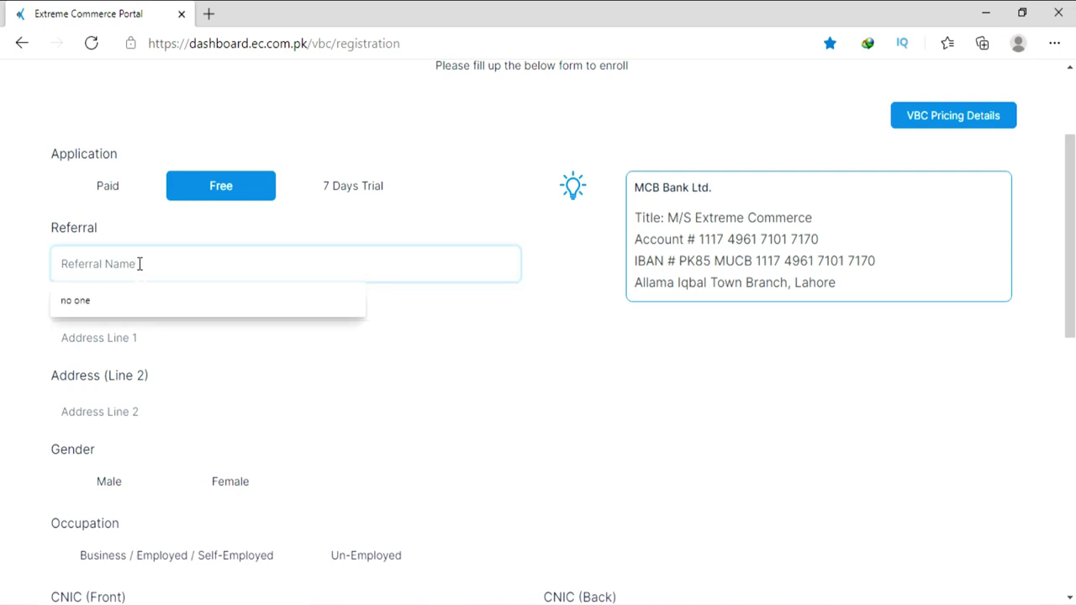
left_click(123, 304)
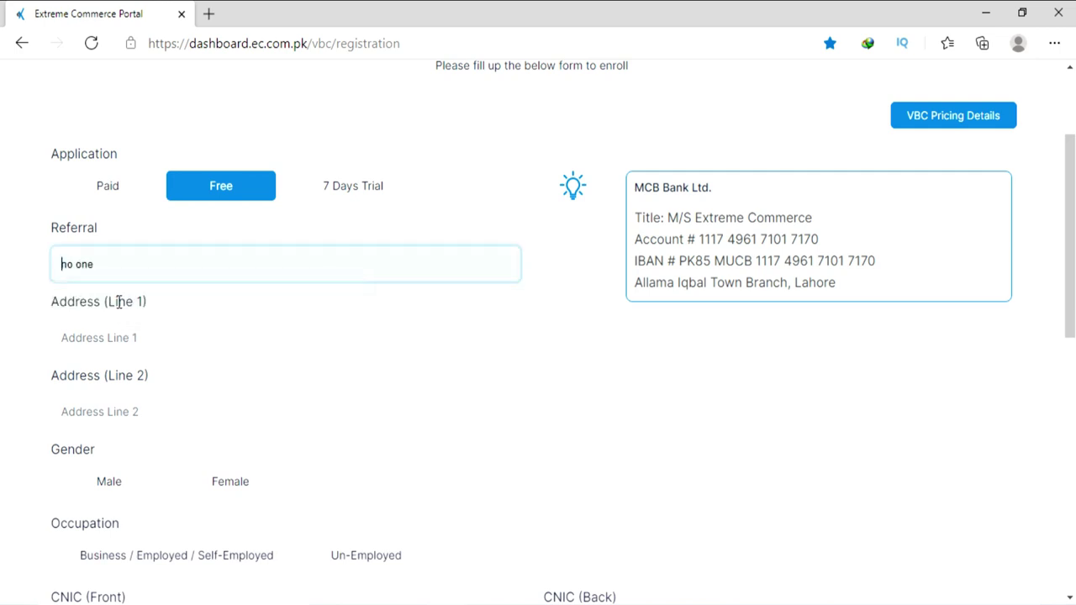
left_click(136, 339)
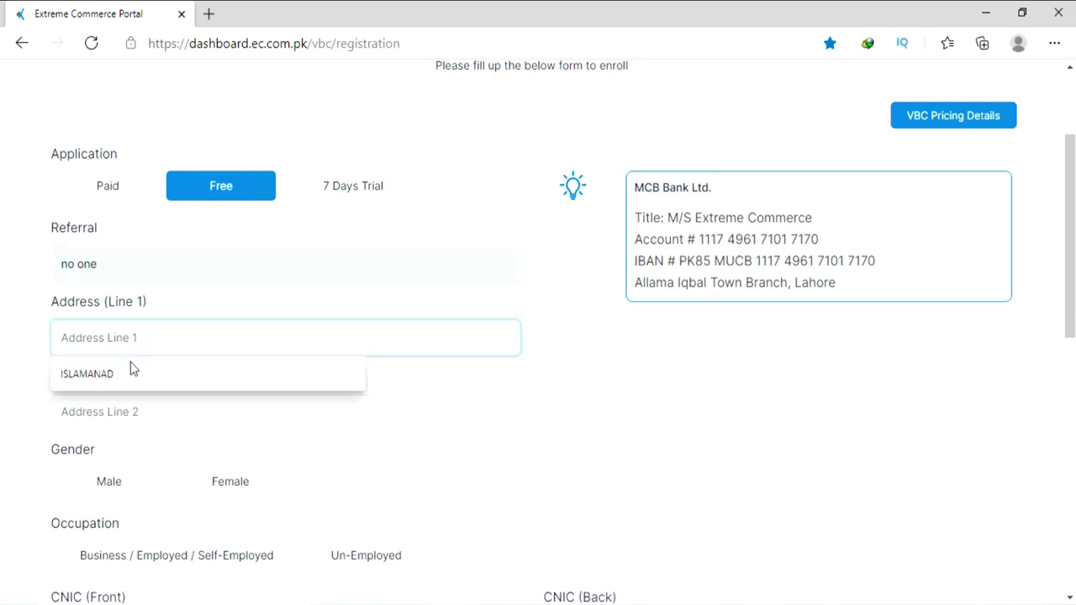
left_click(126, 369)
left_click(122, 412)
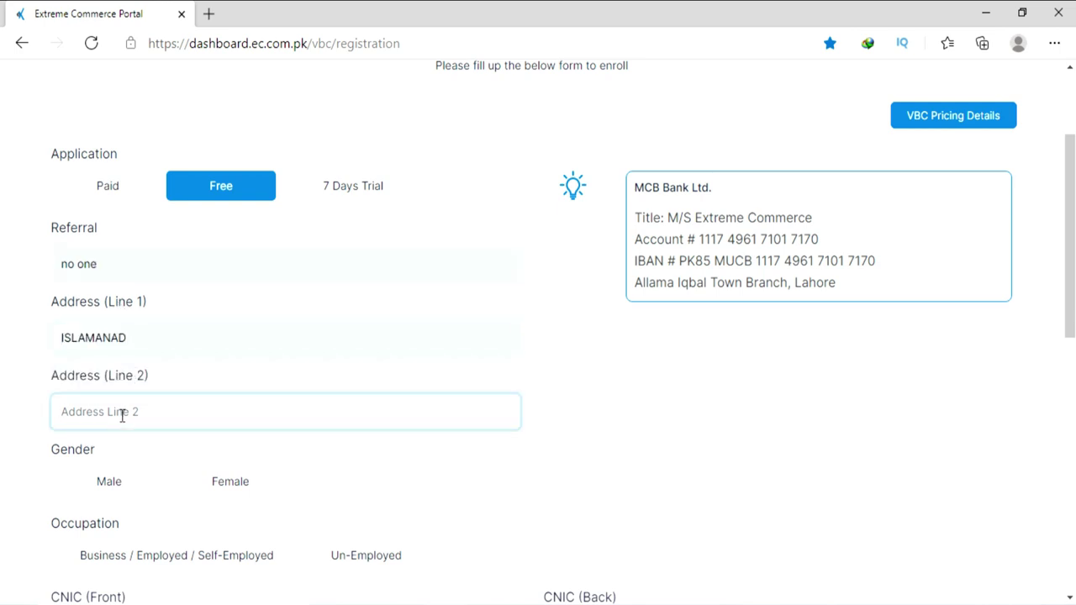
scroll(121, 412, "down", 2)
Set gender to Male and occupation to Un-Employed.
left_click(91, 325)
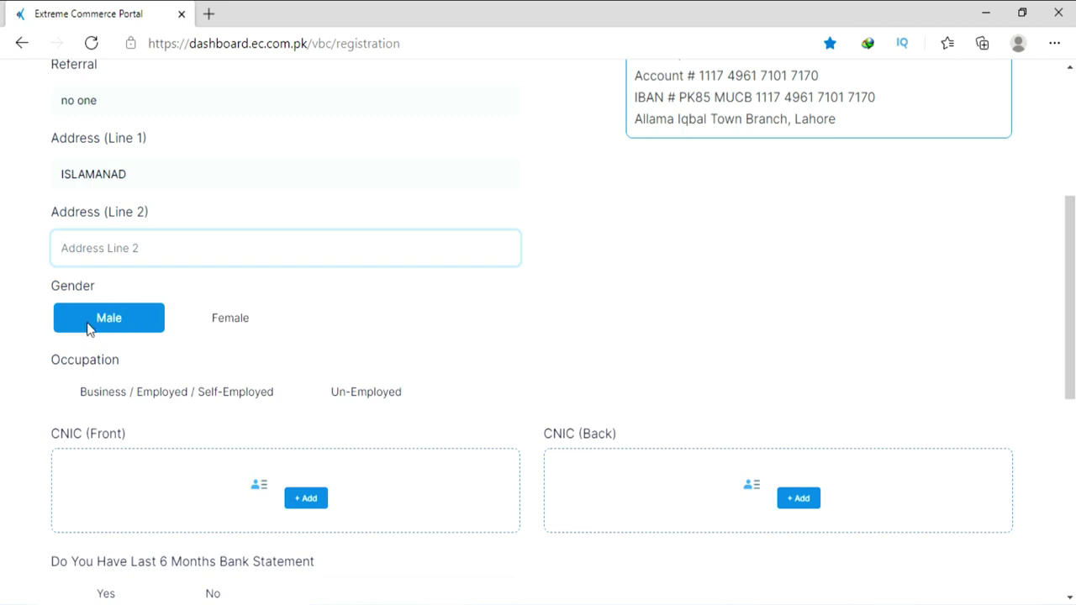
left_click(231, 394)
left_click(338, 389)
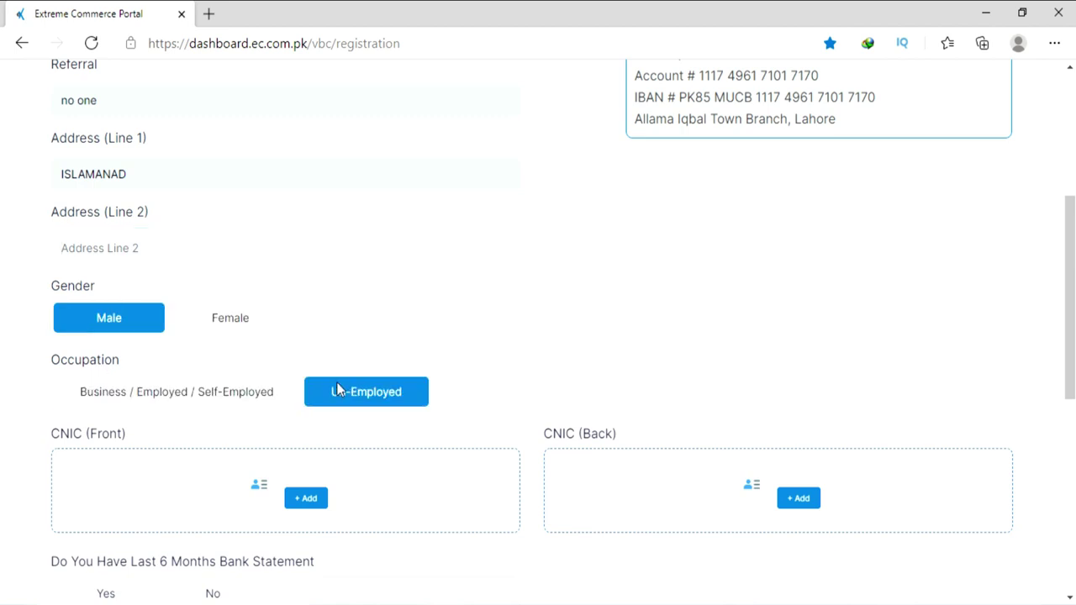
left_click(199, 398)
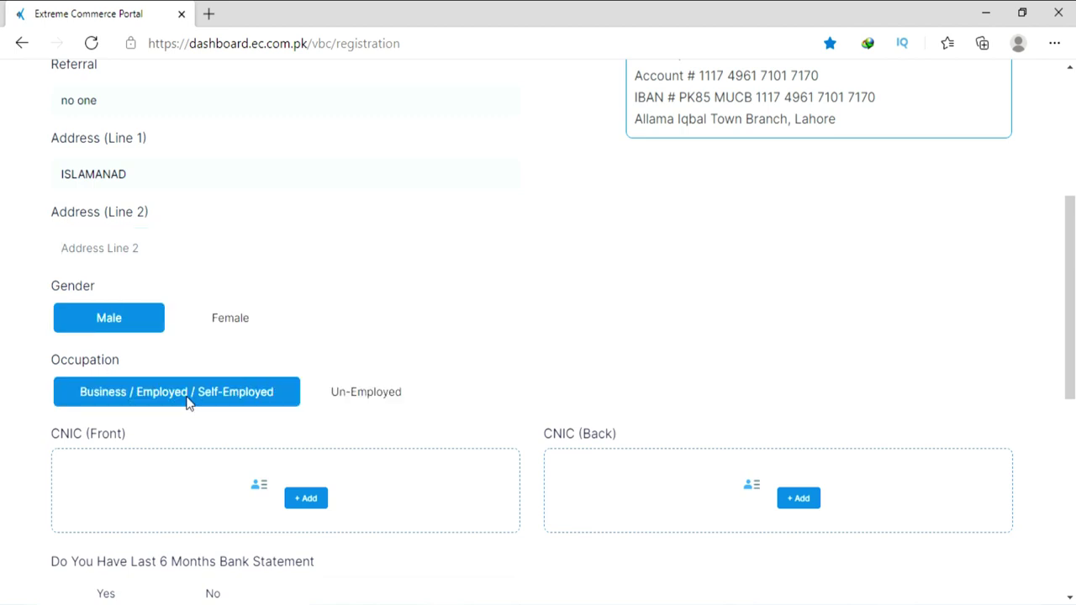
left_click(333, 395)
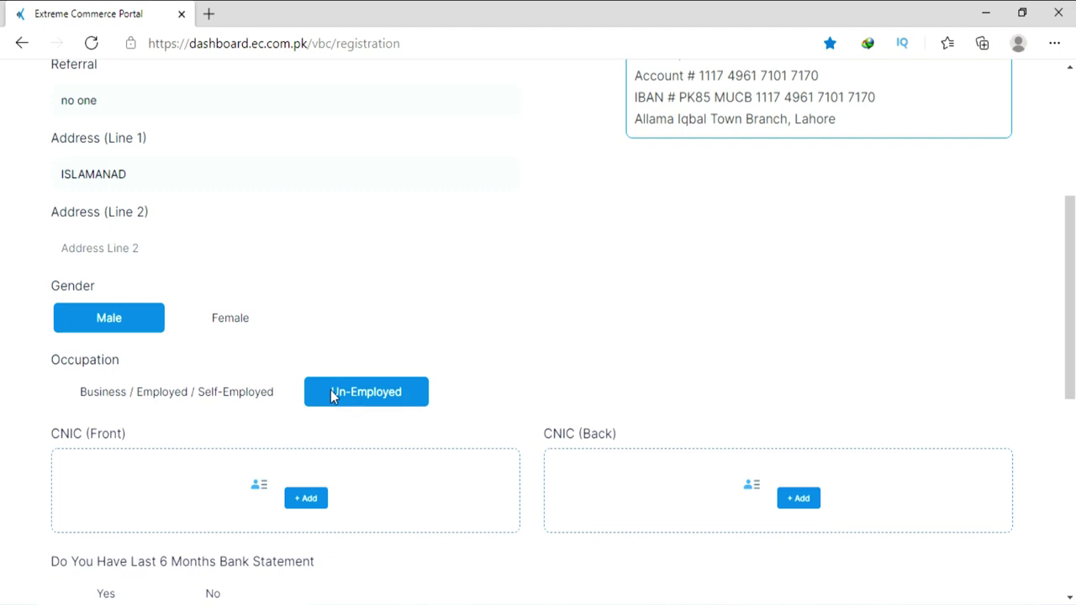
scroll(319, 378, "down", 2)
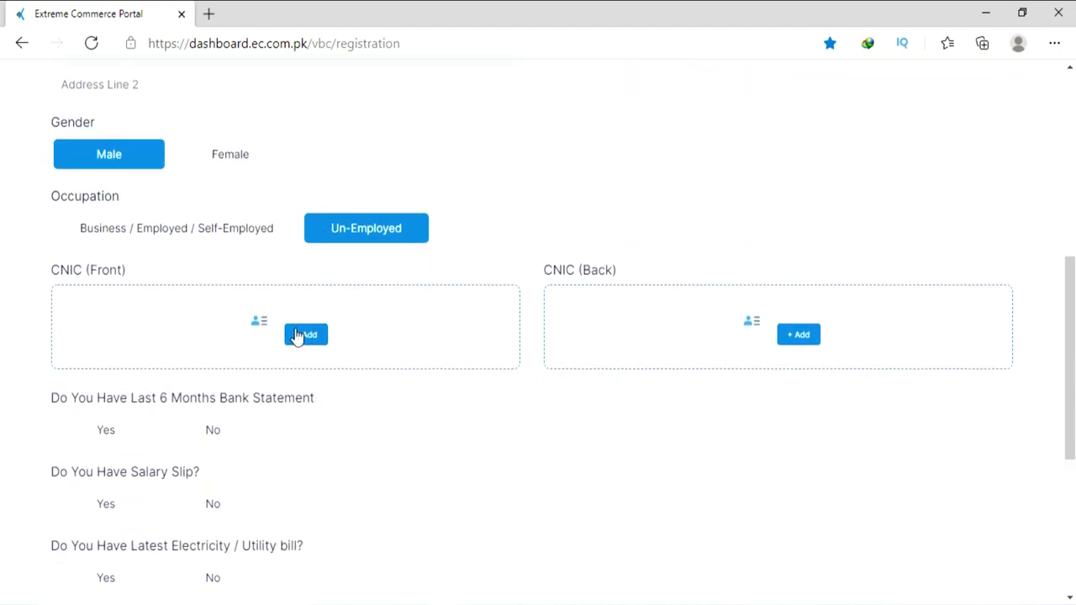
Attach the Desktop CNIC scan as the CNIC (Front) image.
left_click(296, 335)
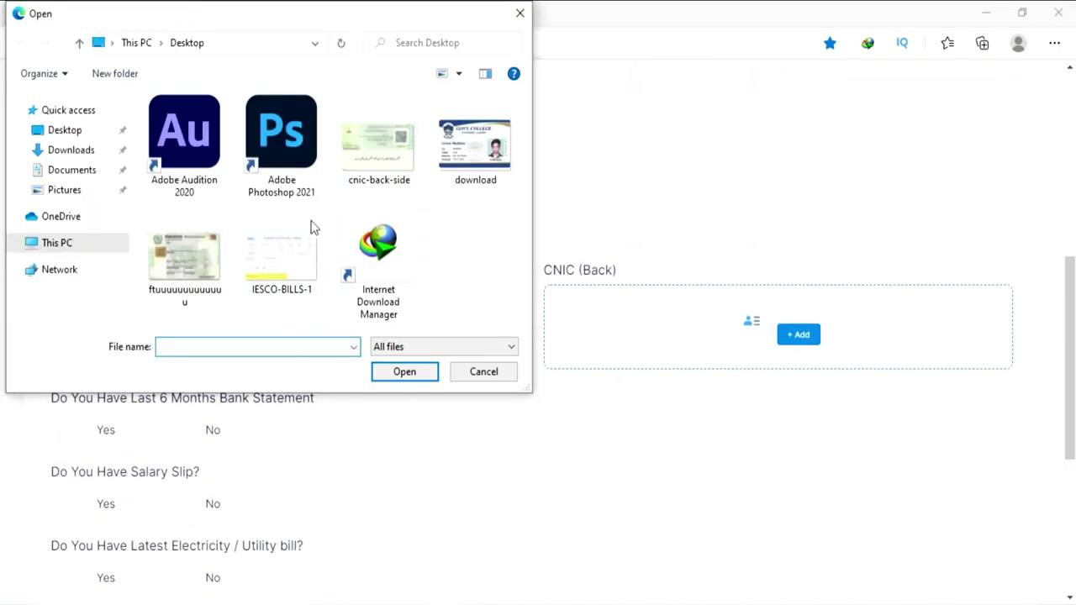
left_click(188, 240)
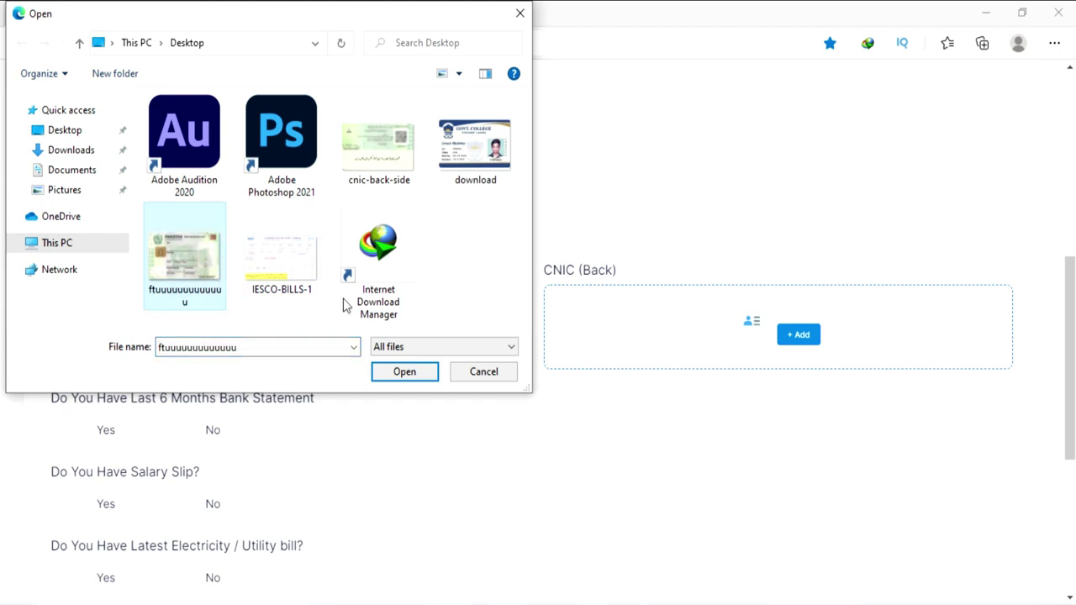
left_click(393, 375)
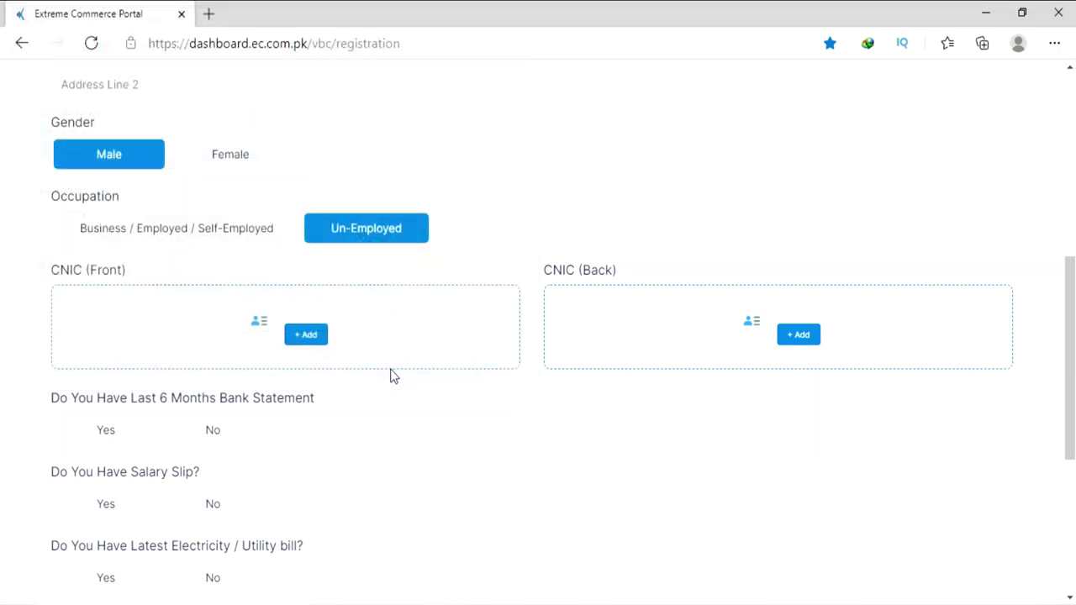
Attach the same Desktop CNIC scan as the CNIC (Back) image.
left_click(790, 336)
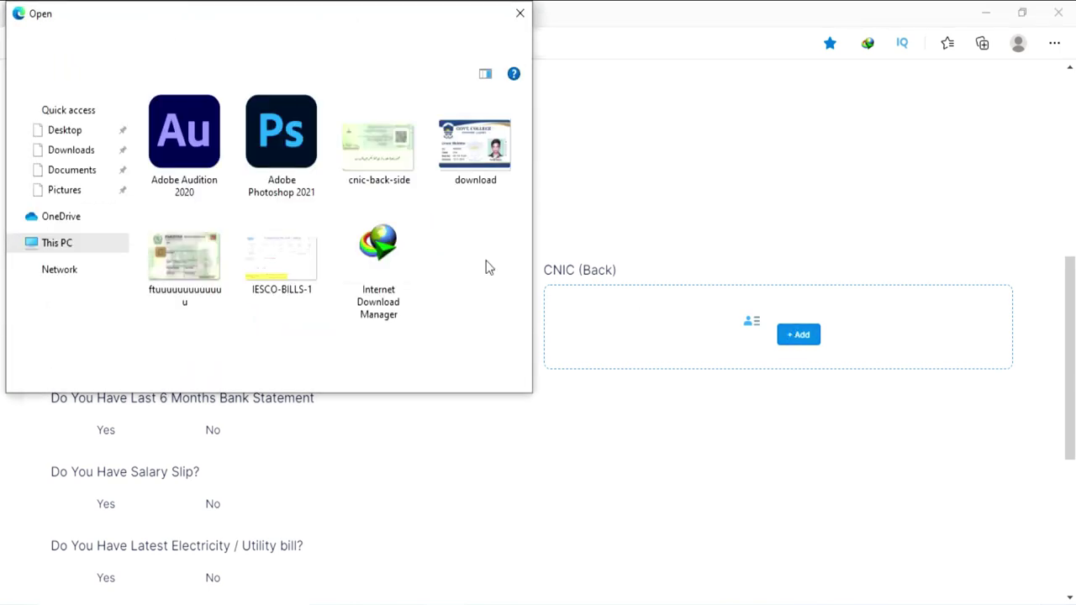
left_click(187, 252)
double_click(187, 259)
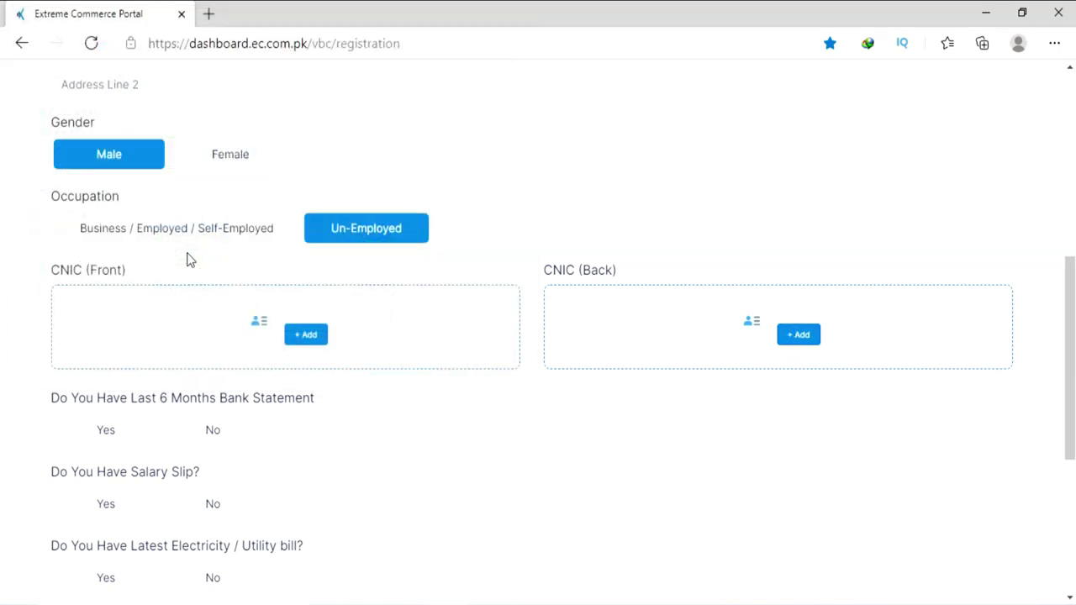
scroll(188, 260, "down", 1)
Answer No to the bank statement question with the explanation 'unemployed'.
left_click(143, 360)
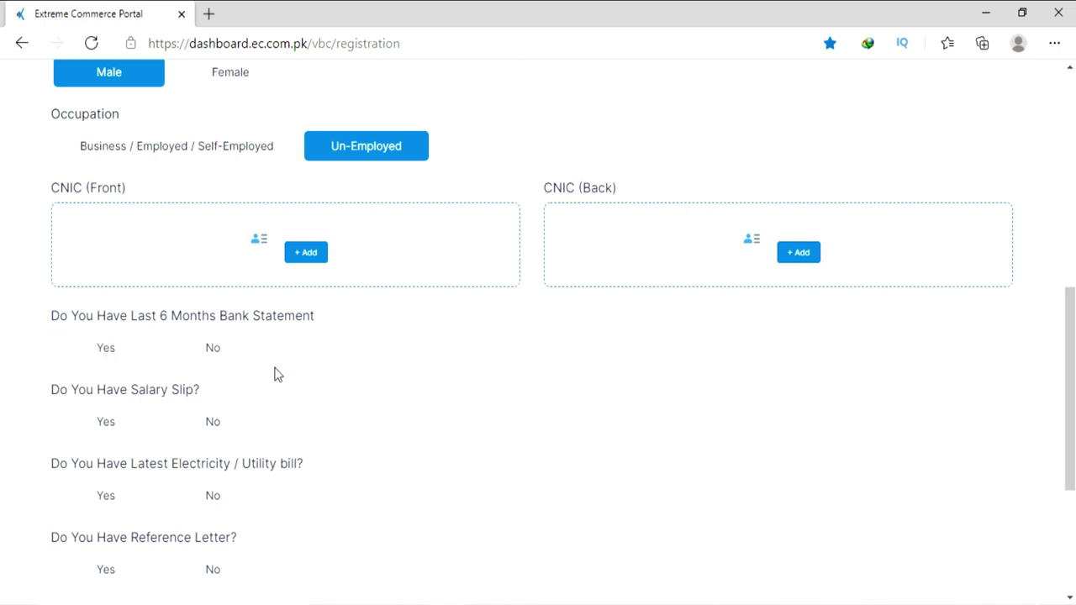
left_click(113, 354)
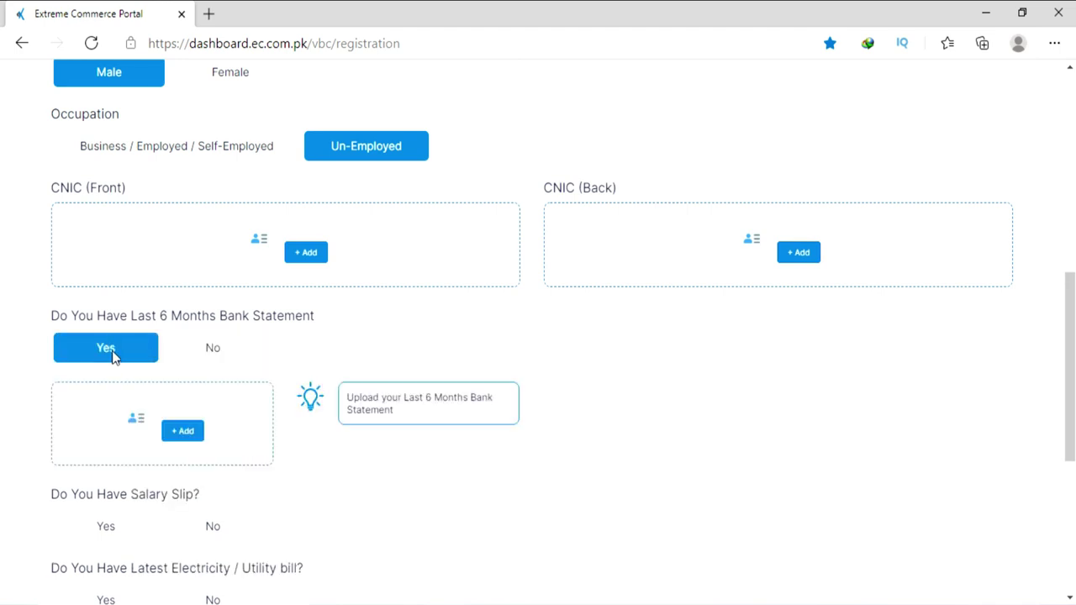
left_click(214, 341)
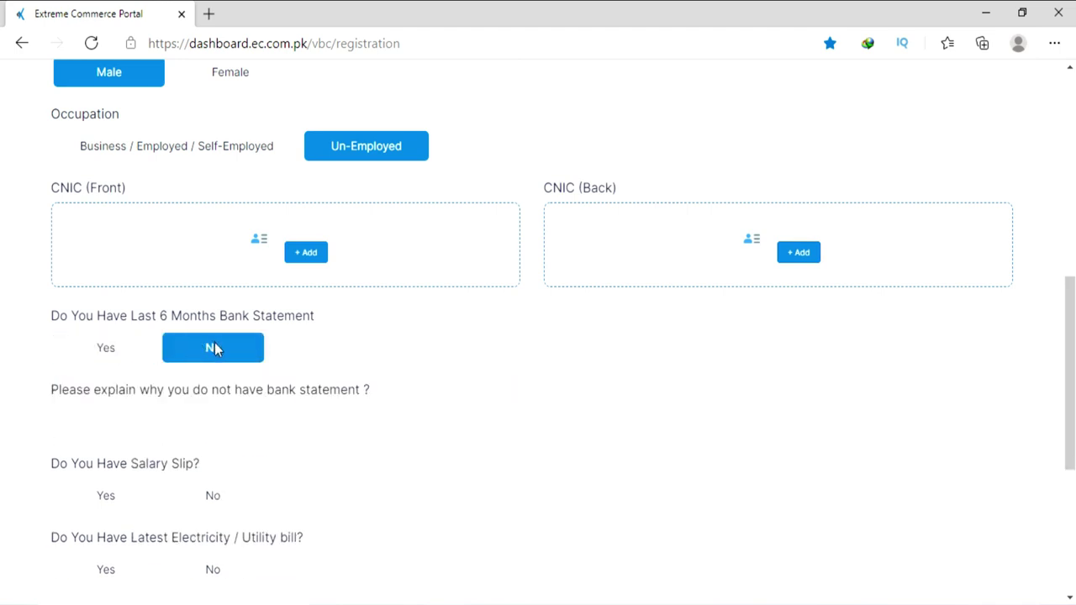
left_click(182, 418)
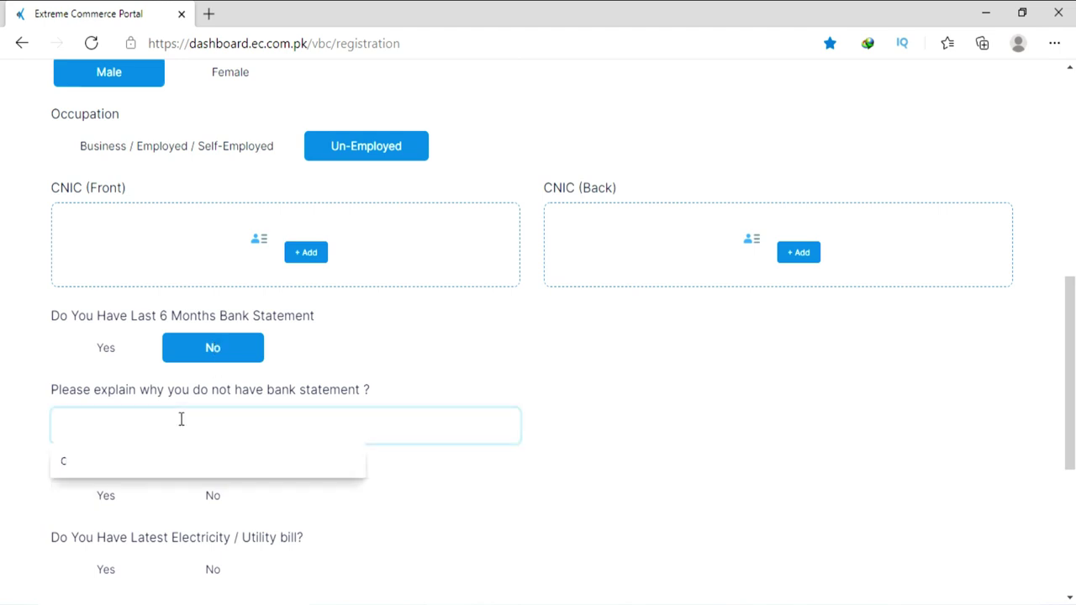
type("ub")
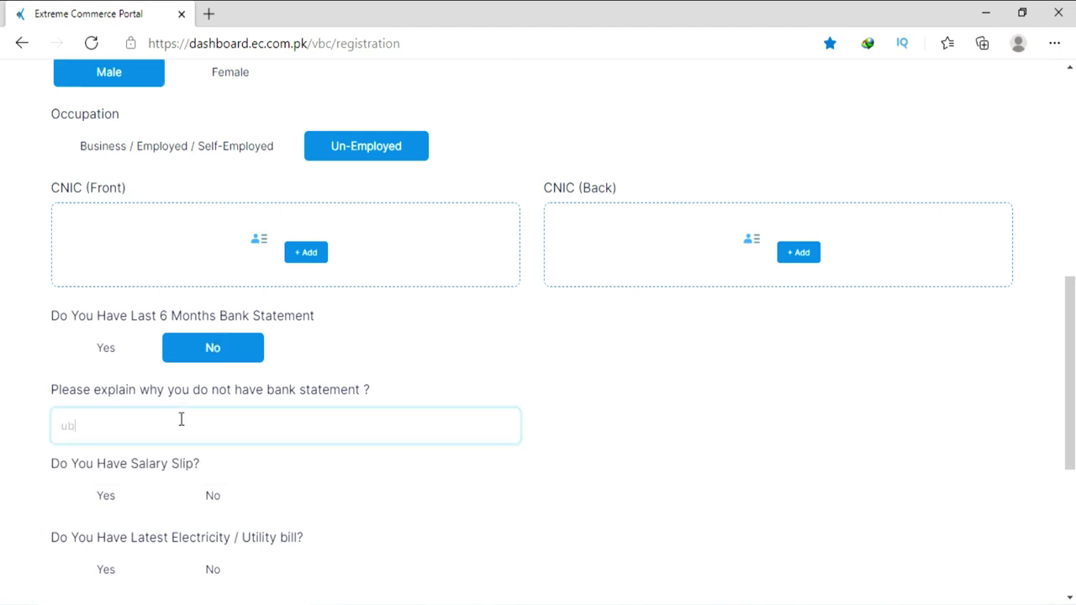
key("BackSpace")
type("nemployed")
key("ctrl+a")
left_click(732, 459)
Answer No to the salary slip question, explaining 'unemployed'.
scroll(126, 416, "down", 2)
left_click(101, 339)
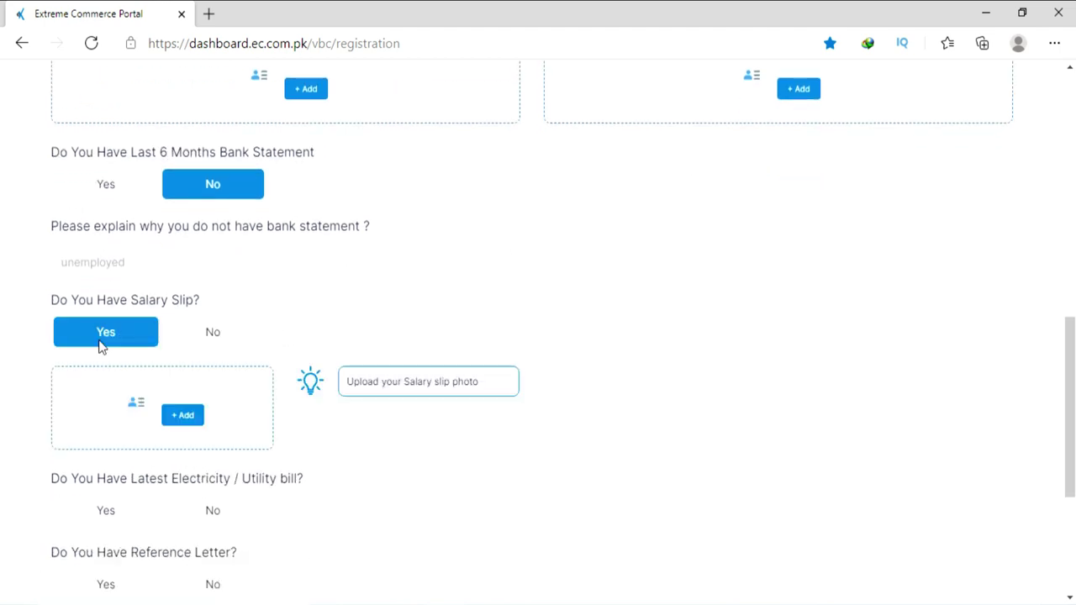
left_click(193, 345)
left_click(162, 410)
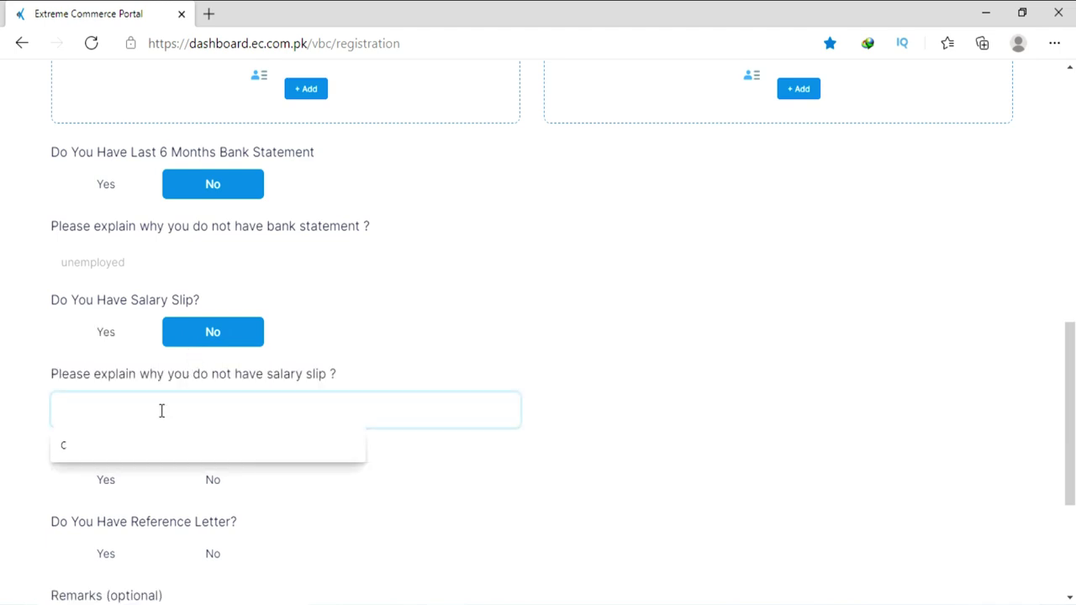
left_click(180, 409)
scroll(470, 361, "down", 1)
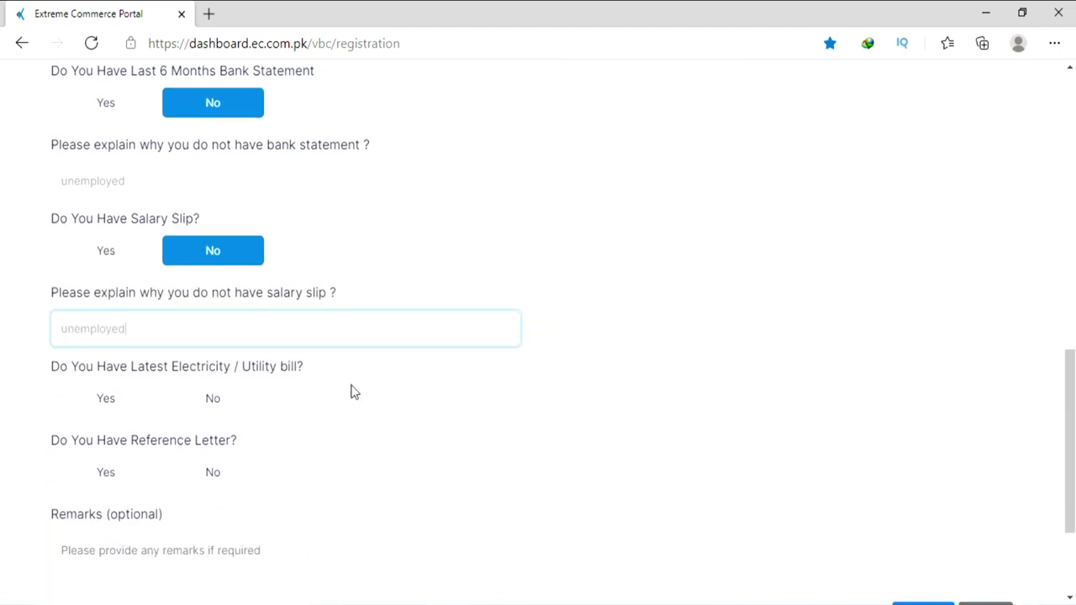
Answer Yes for the utility bill and attach IESCO-BILLS-1.
left_click(114, 395)
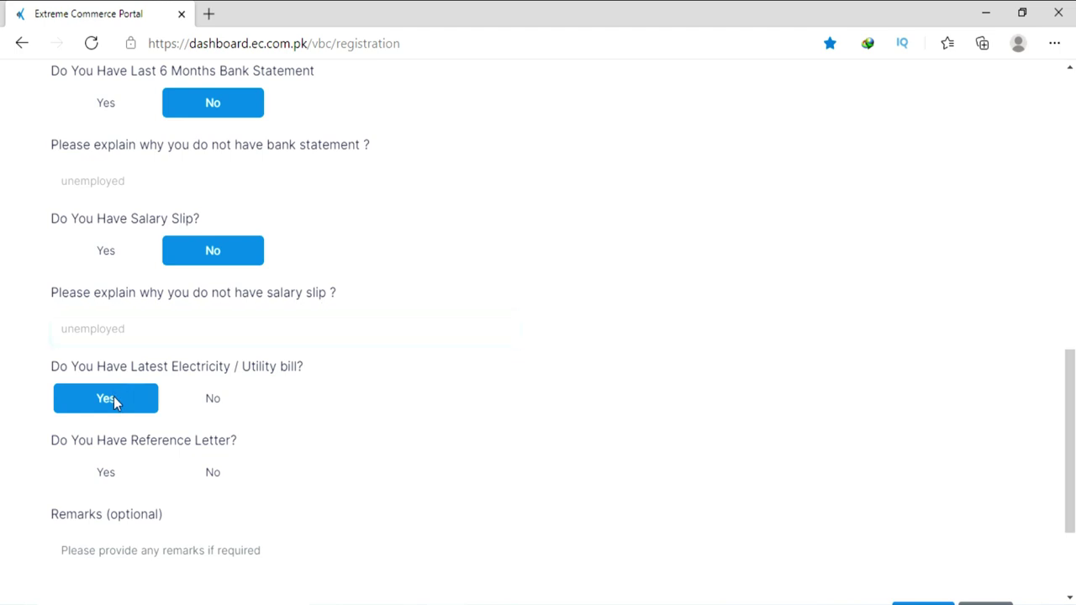
left_click(175, 478)
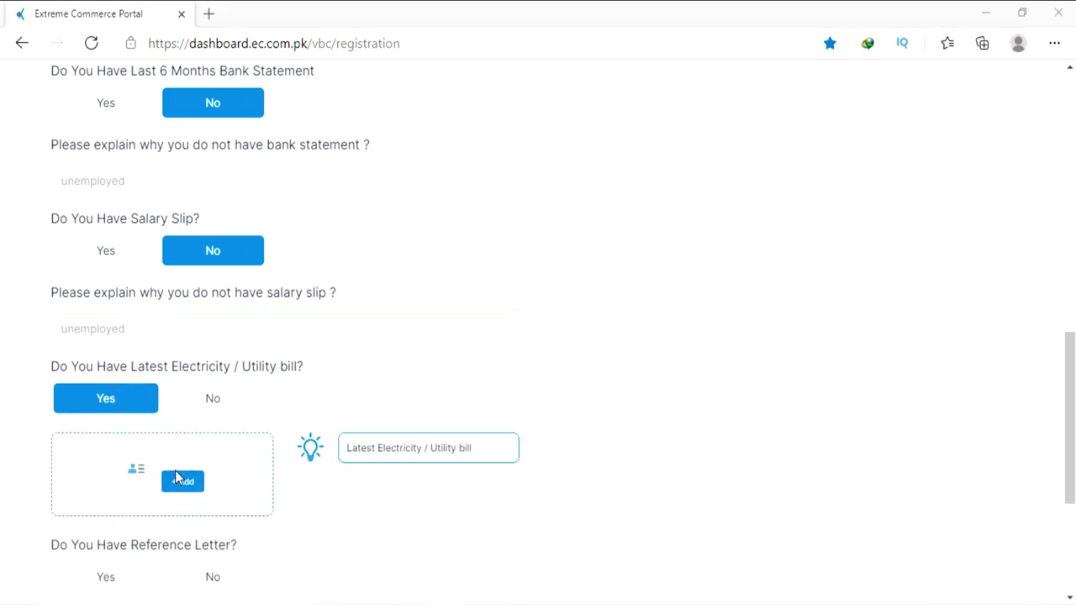
double_click(296, 255)
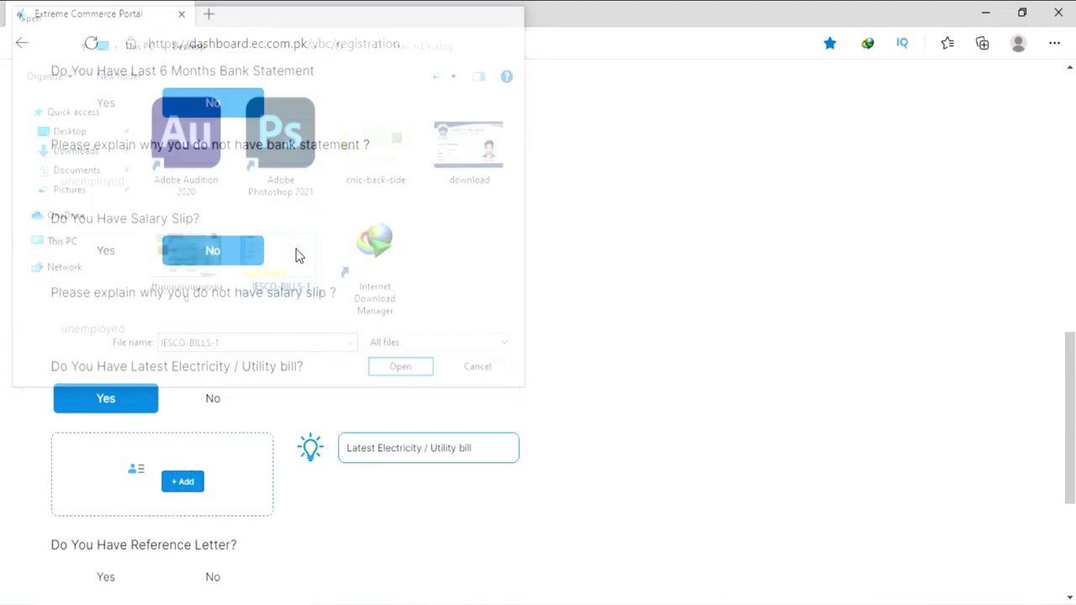
scroll(301, 256, "down", 3)
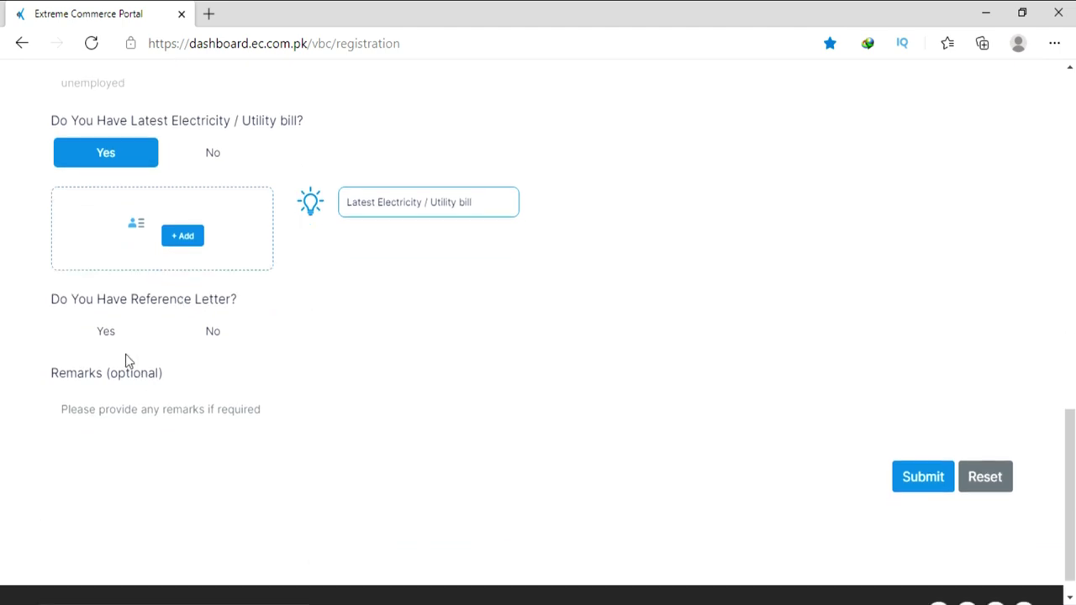
Answer No to the reference letter question with the reason 'don't have'.
left_click(98, 328)
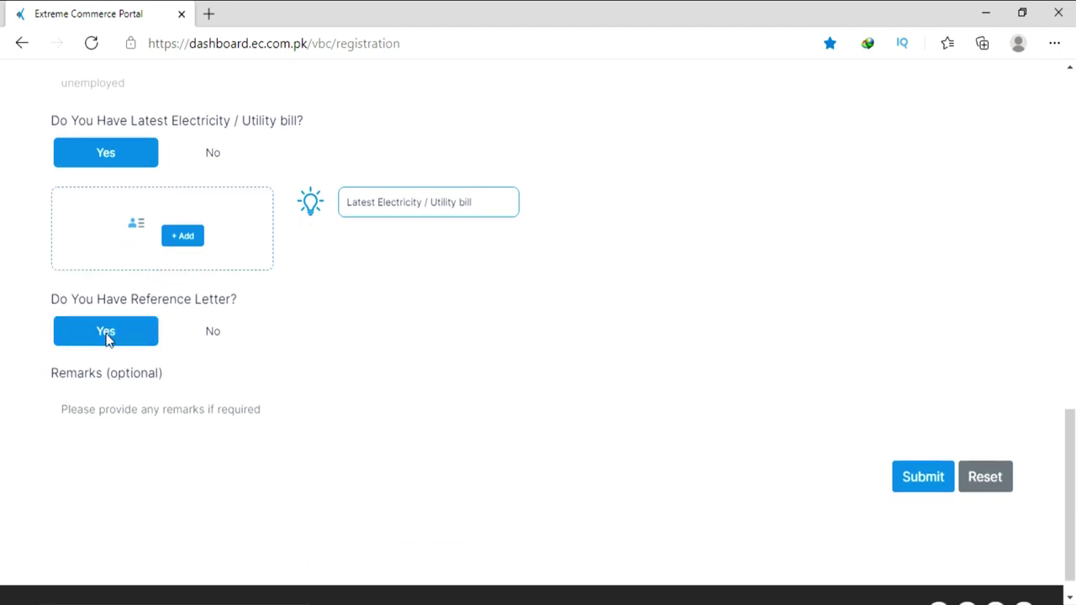
left_click(210, 332)
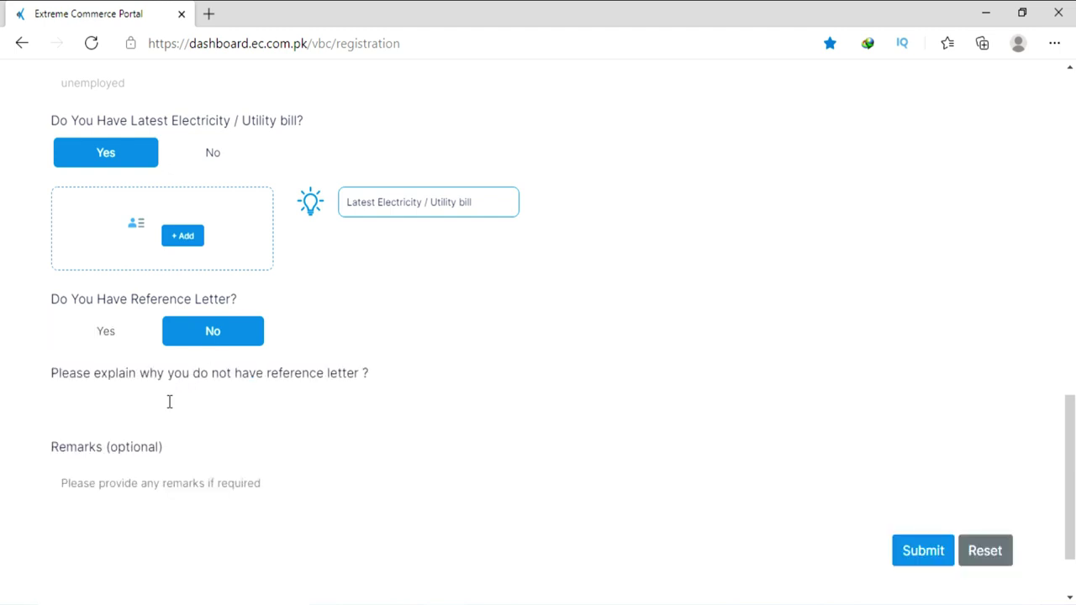
left_click(167, 402)
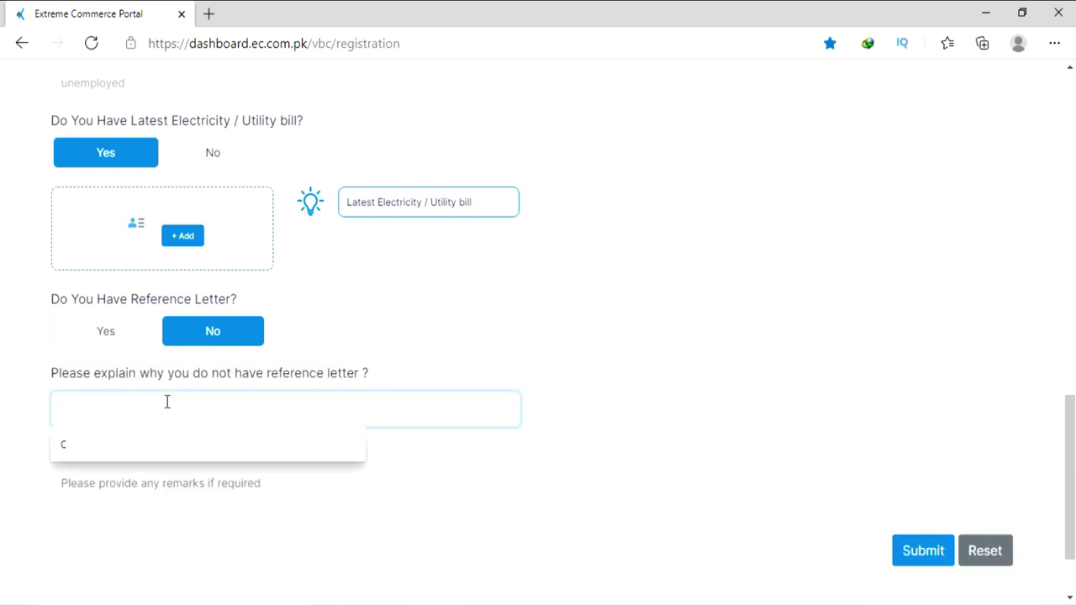
type("you")
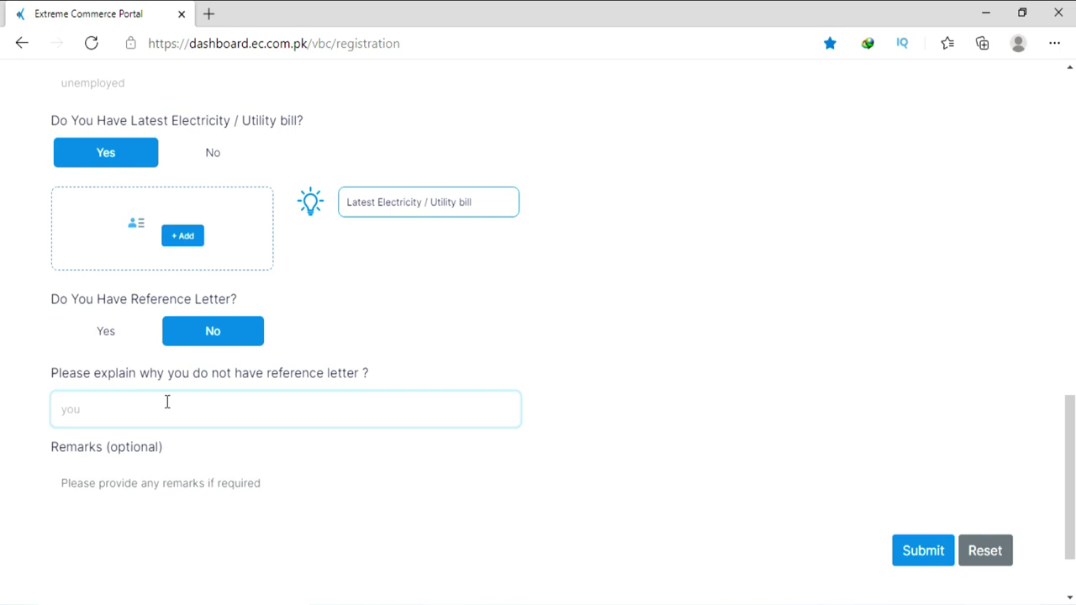
key("BackSpace")
key("BackSpace")
type("dont h")
right_click(65, 410)
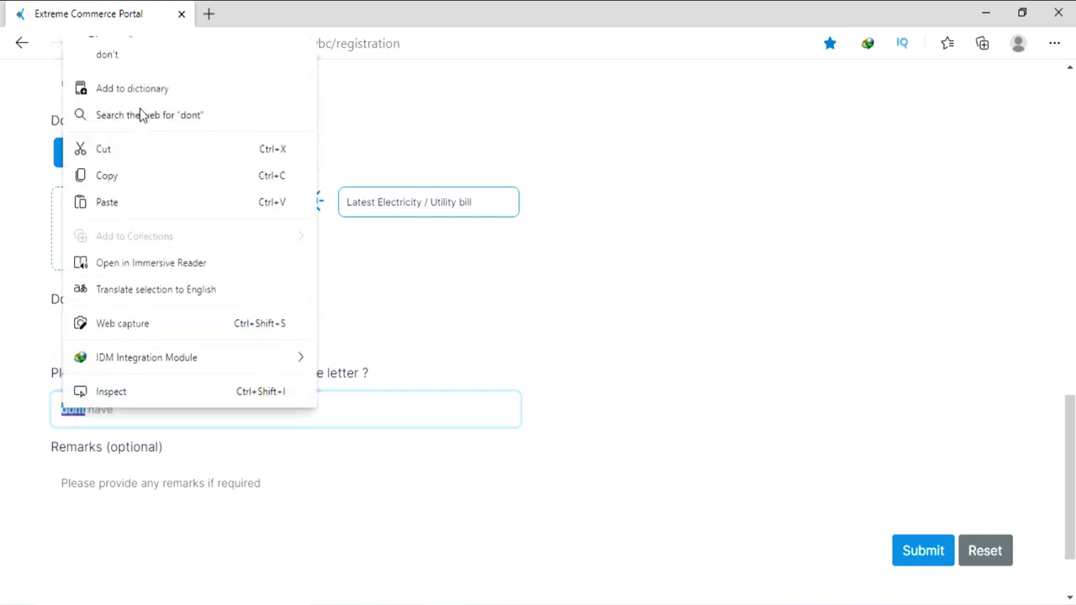
left_click(135, 57)
Add the remark 'gareeb taba dy' and submit the registration form.
scroll(168, 277, "down", 2)
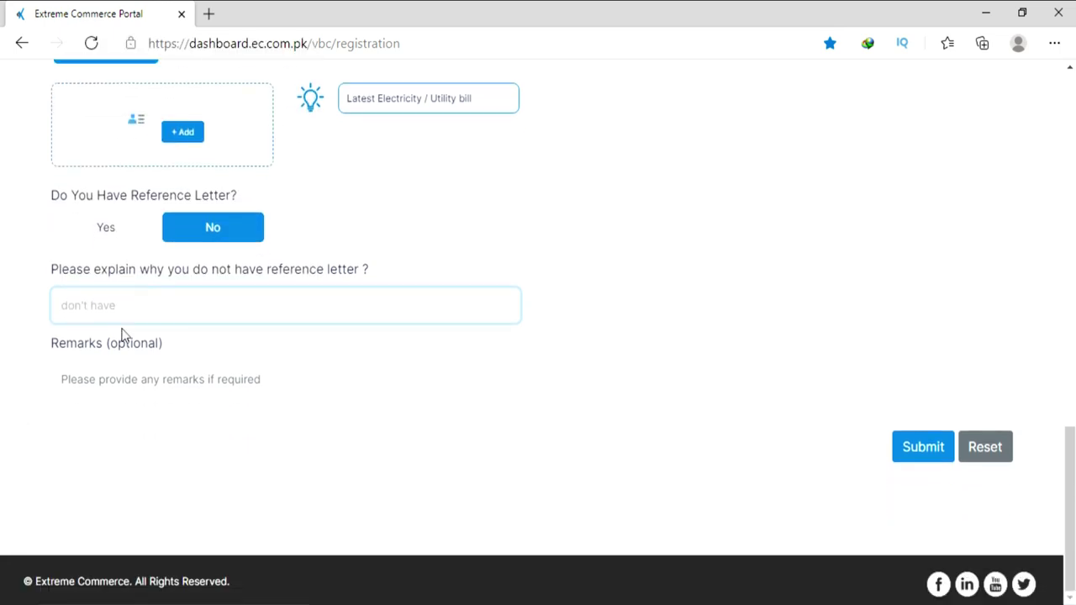
left_click(85, 383)
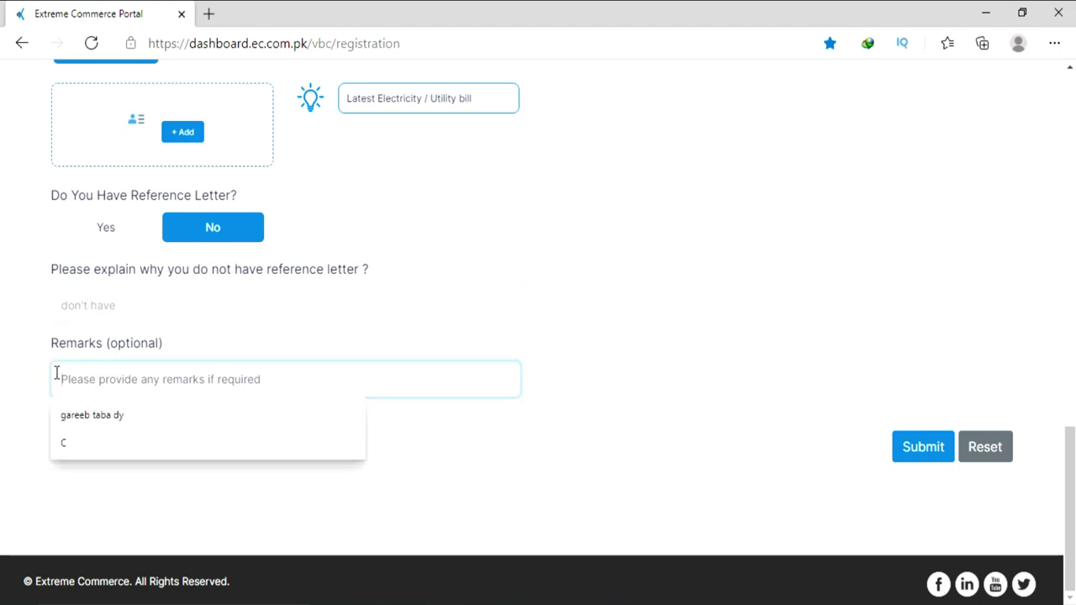
left_click(81, 416)
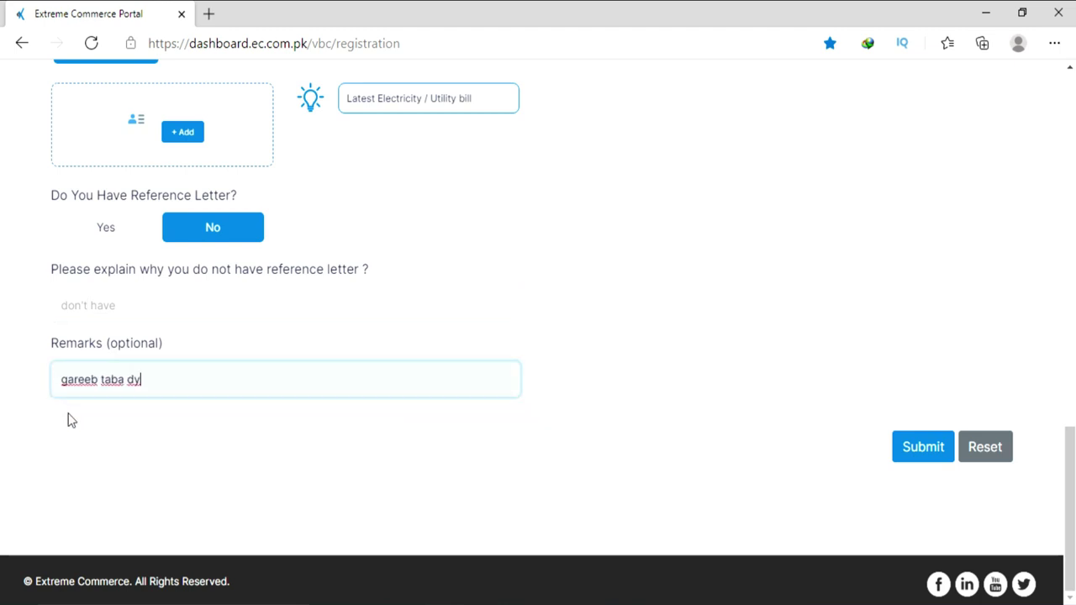
left_click(919, 449)
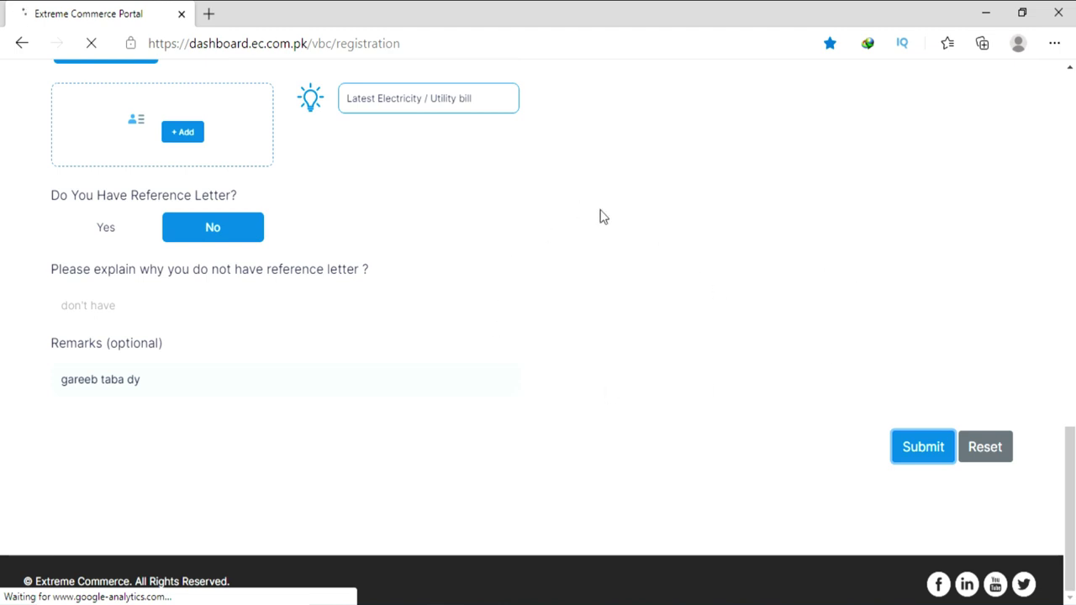
scroll(610, 241, "up", 3)
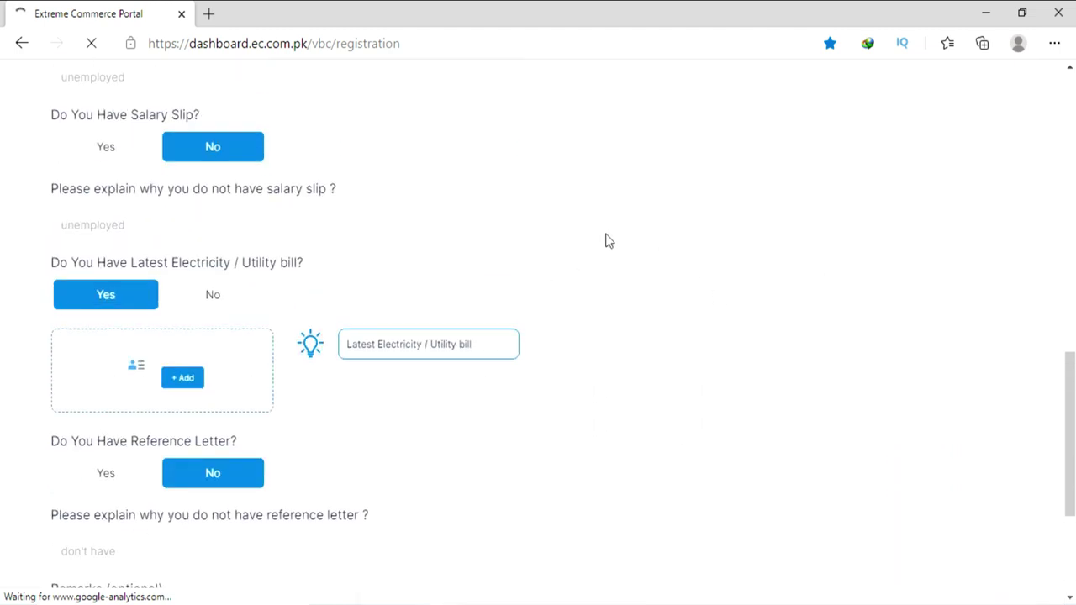